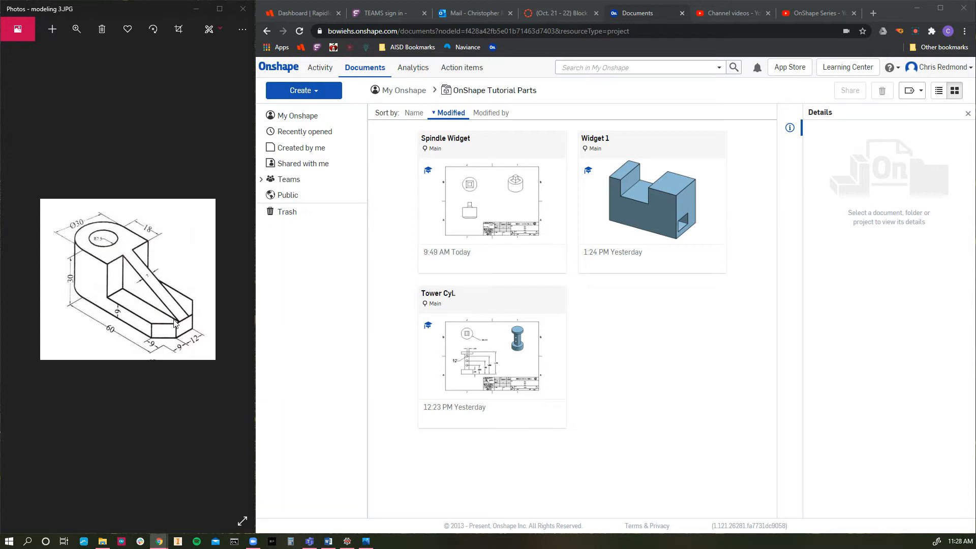
Step: Create a new document named Widget 2 in the OnShape Tutorial Parts project
left_click(314, 94)
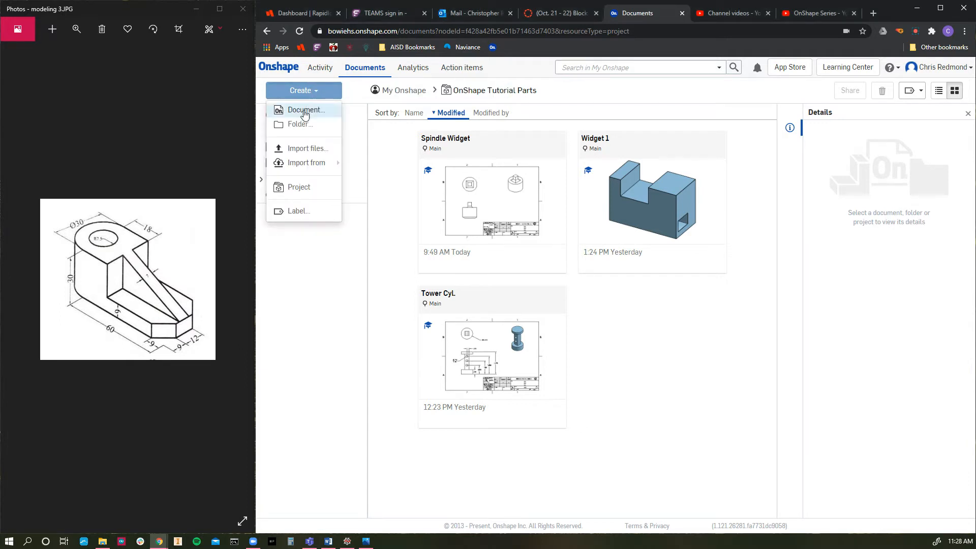
left_click(308, 109)
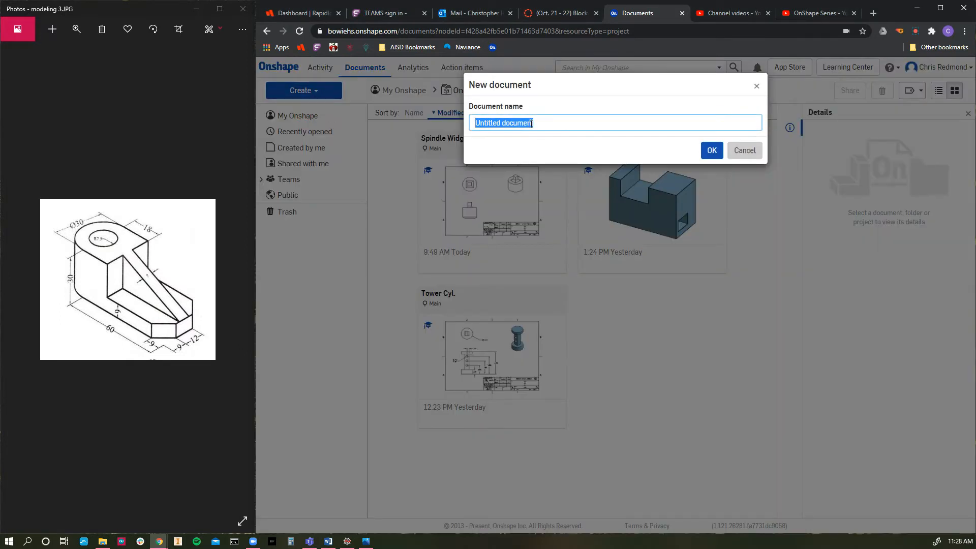
type("Widget 2")
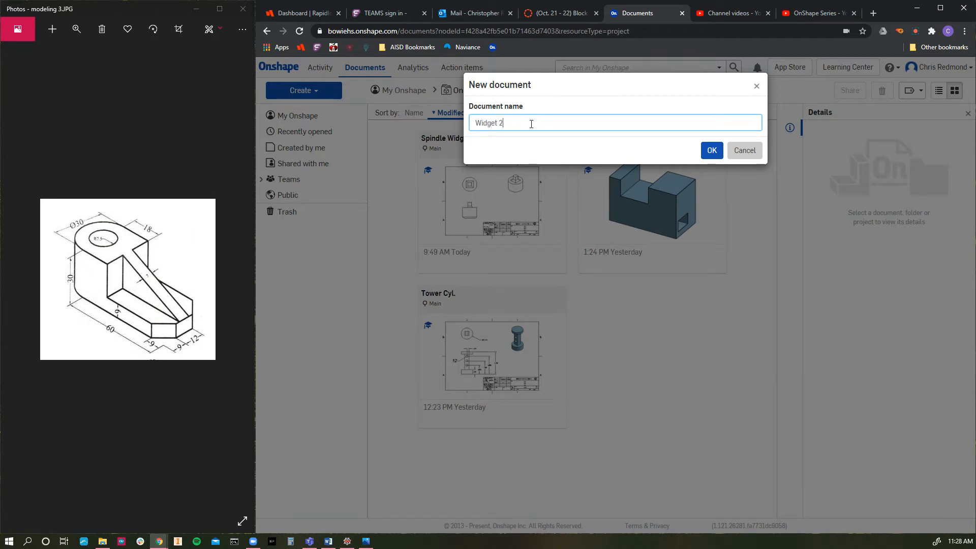
left_click(711, 151)
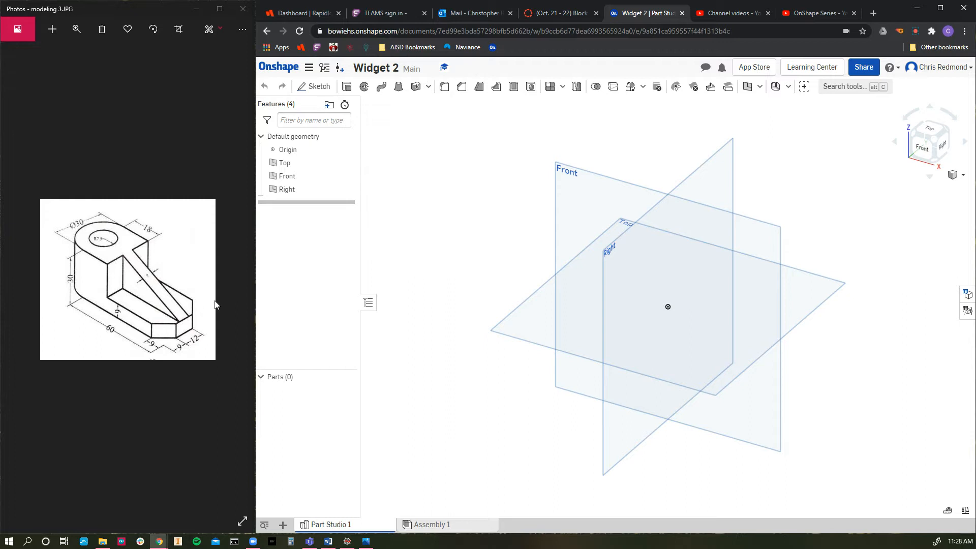
Step: Start a new sketch on the Top plane and face it straight on
left_click(319, 87)
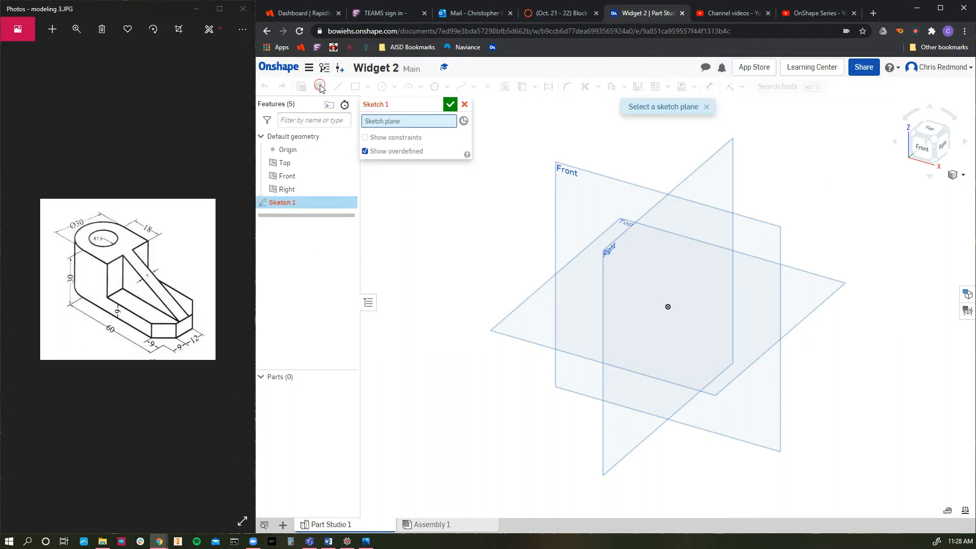
left_click(547, 315)
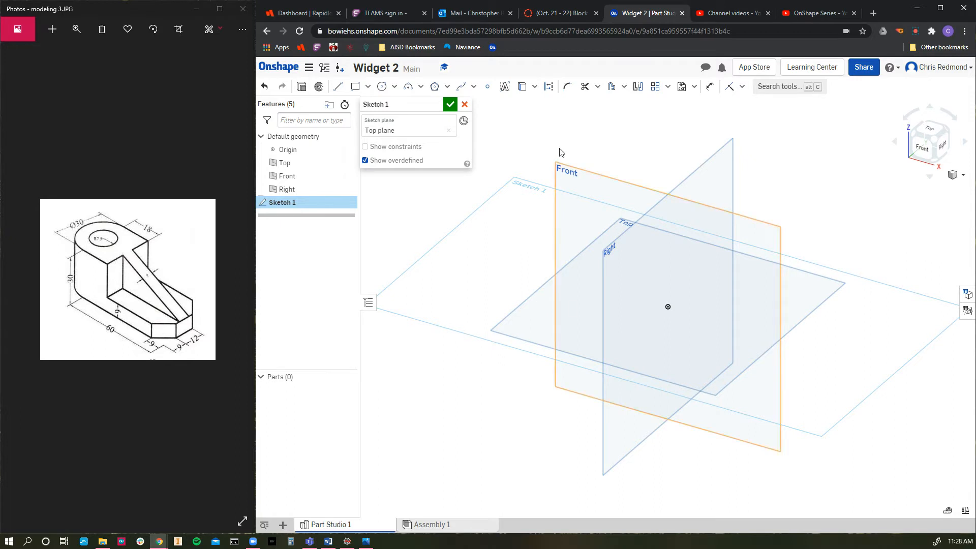
left_click(932, 134)
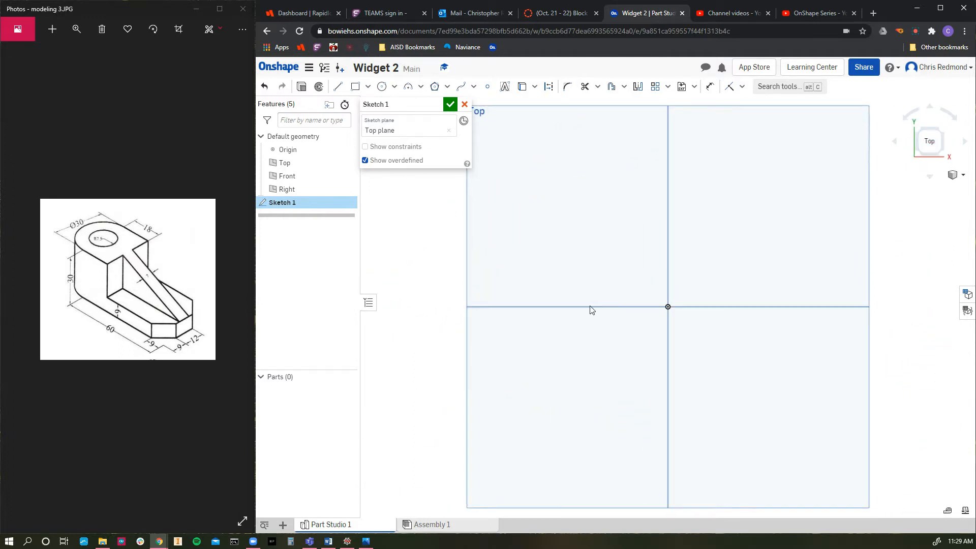
Step: Sketch a center point rectangle on the origin, 60 mm wide and 30 mm high
left_click(355, 89)
left_click(366, 88)
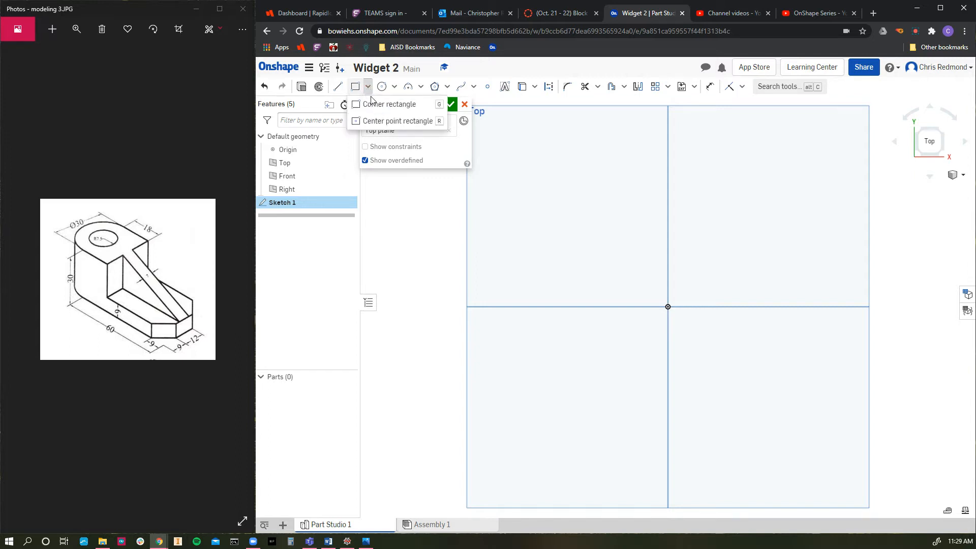
left_click(373, 122)
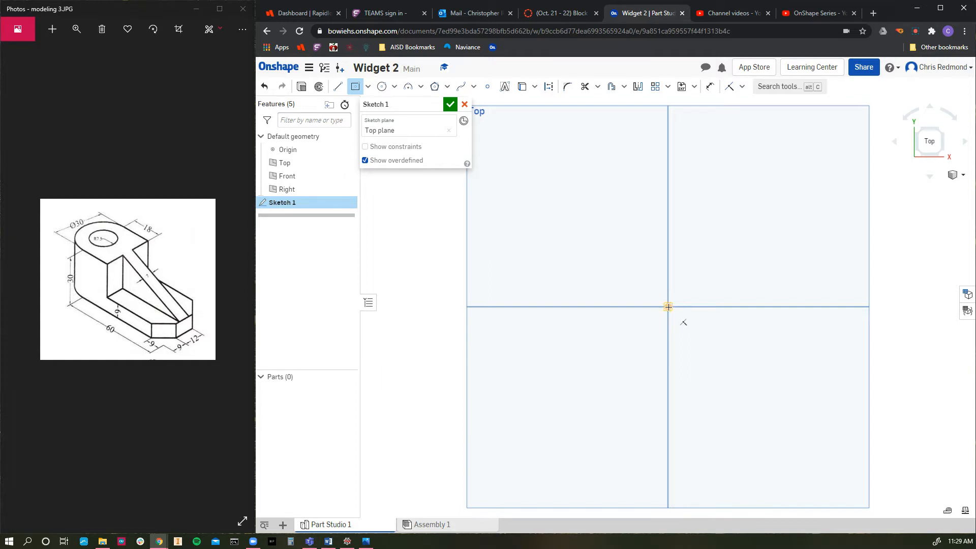
left_click(668, 306)
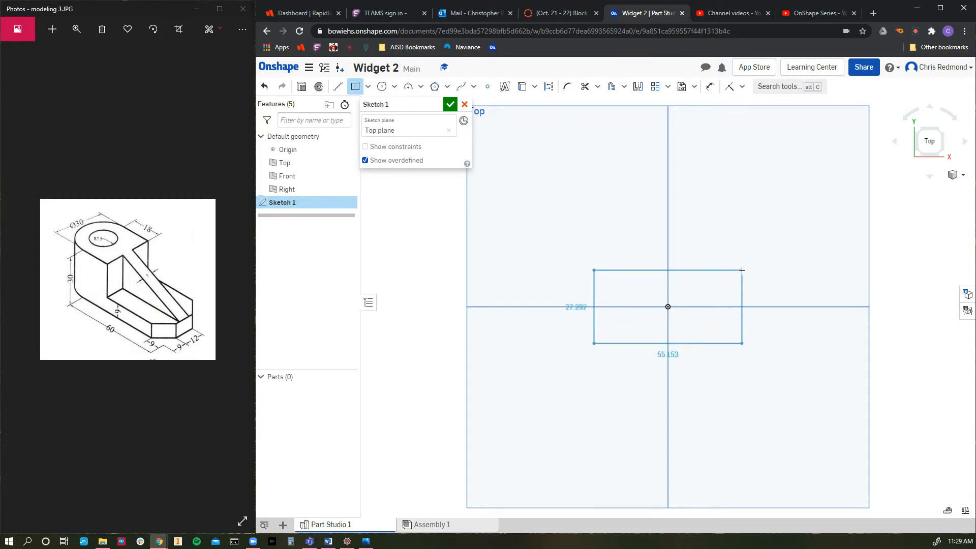
left_click(741, 270)
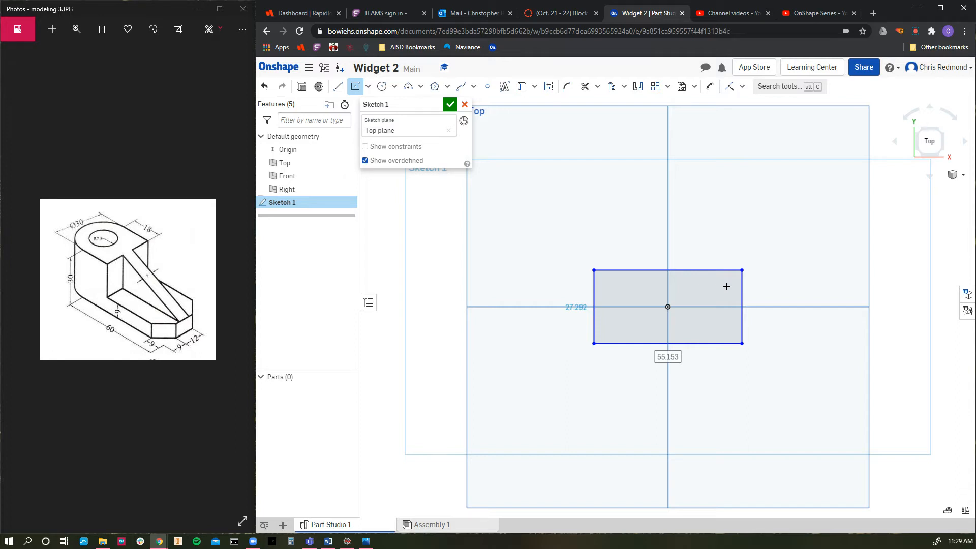
type("60")
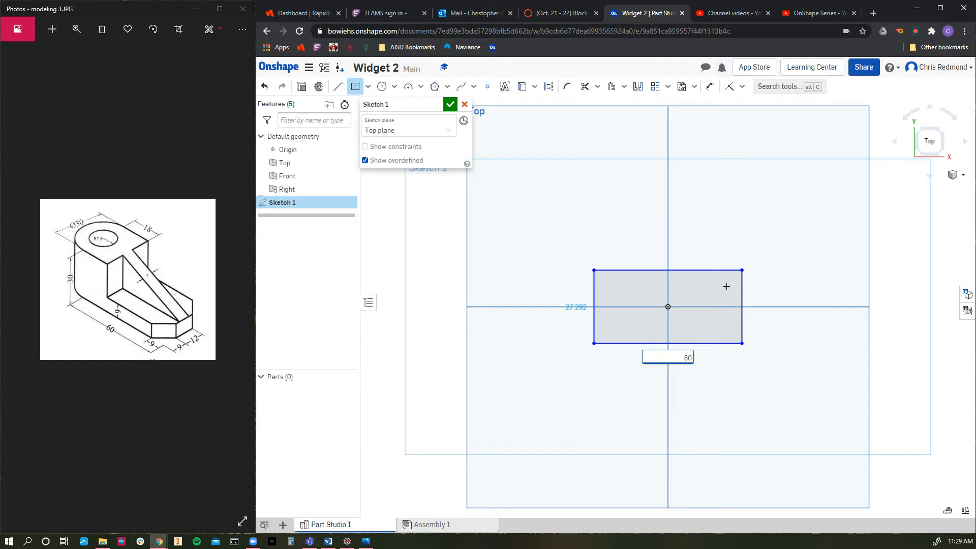
key("Return")
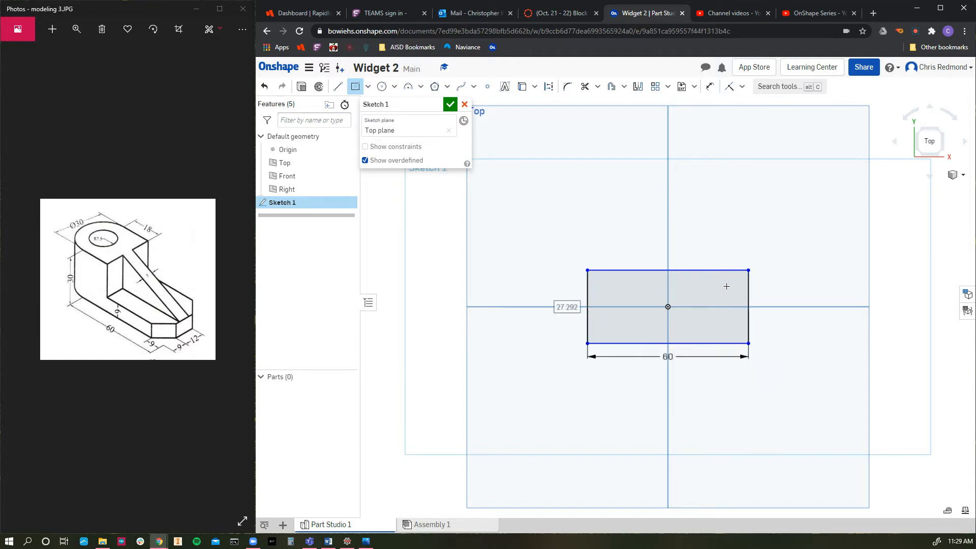
type("30")
key("Return")
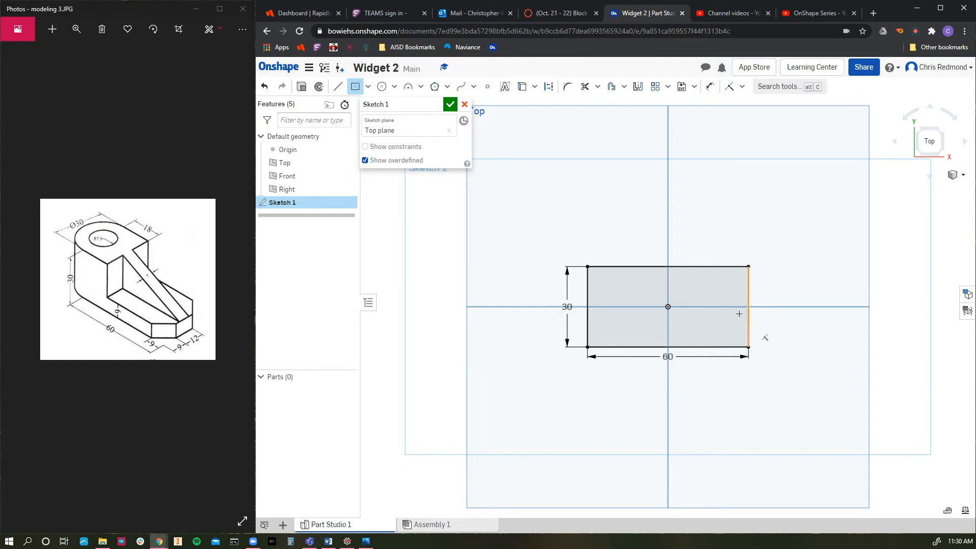
Step: Draw diagonal lines across the rectangle's two right-hand corners, about 15 mm long at the lower corner and about 16 mm at the upper one
left_click(336, 86)
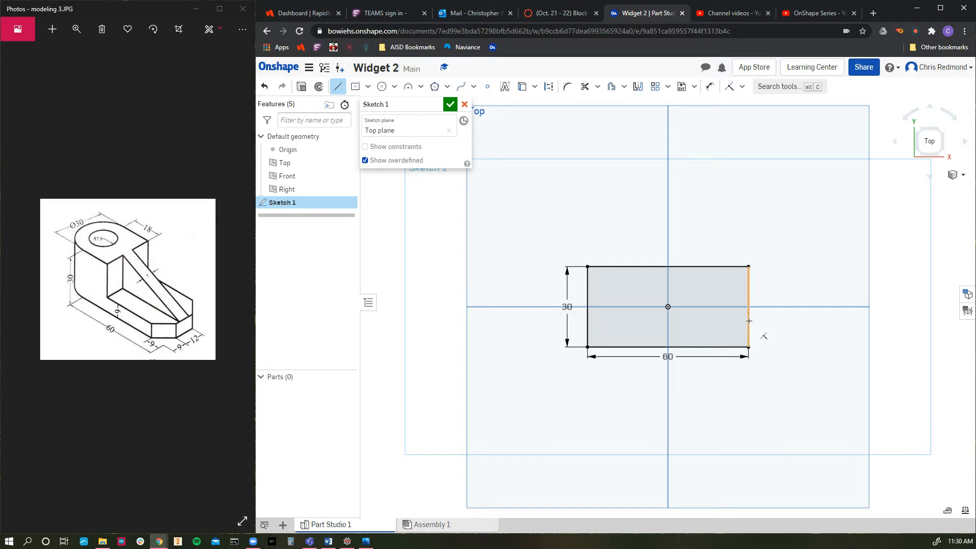
left_click(747, 321)
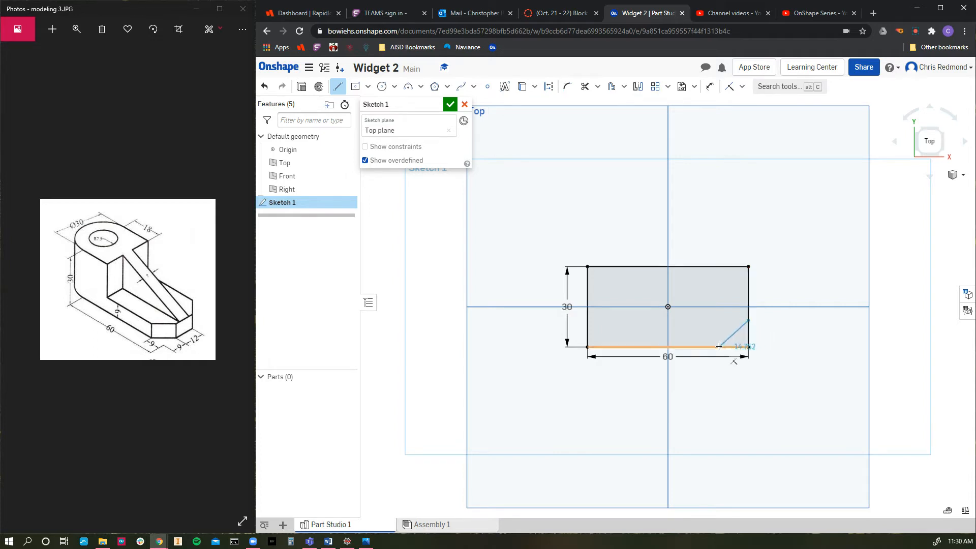
left_click(719, 346)
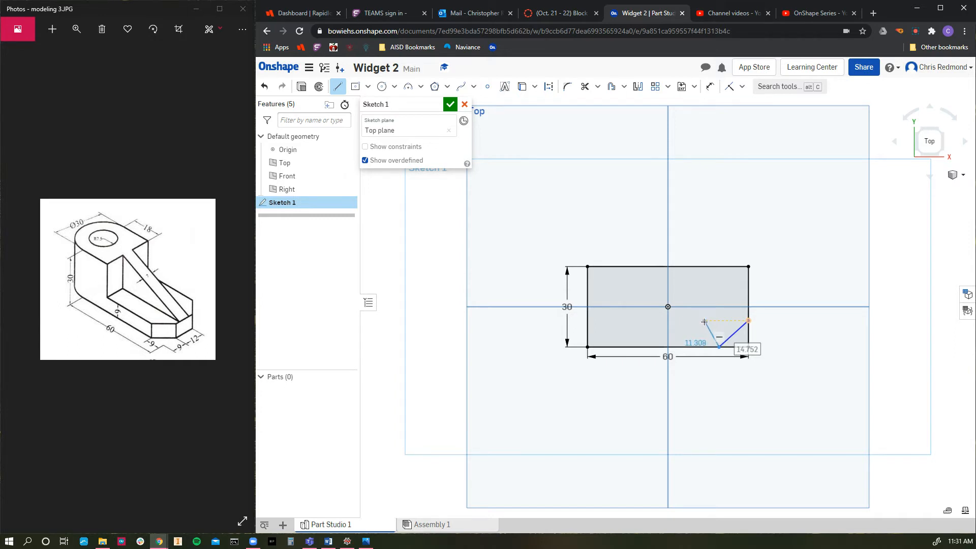
key("Escape")
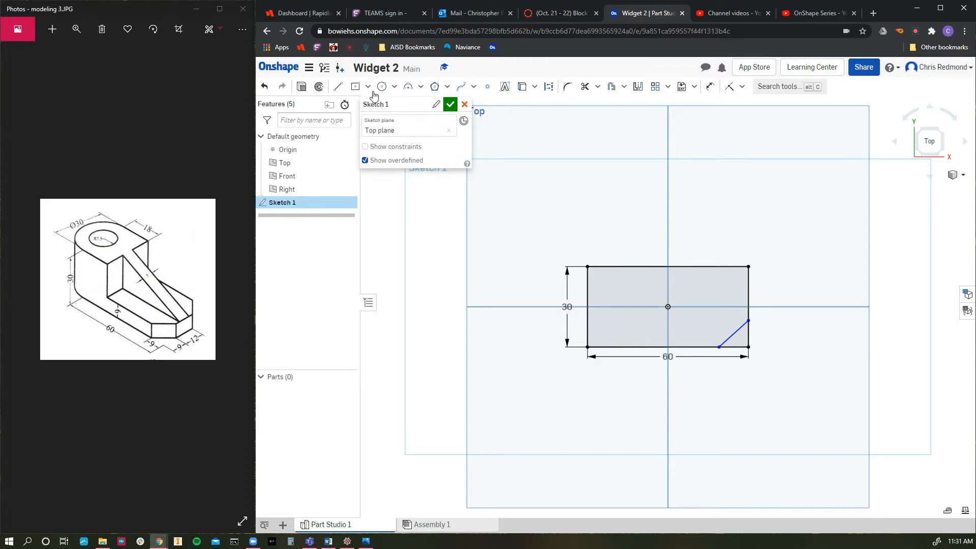
left_click(336, 87)
left_click(718, 266)
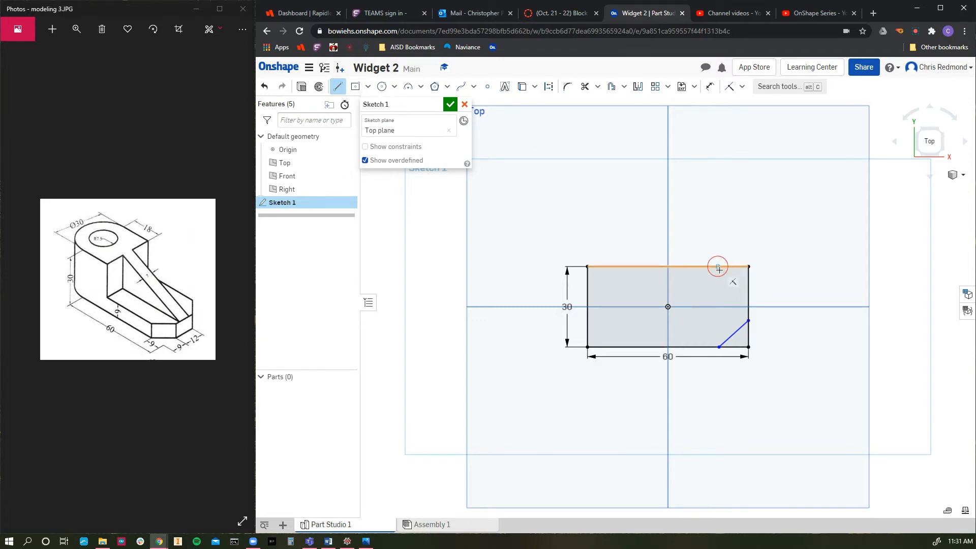
left_click(747, 297)
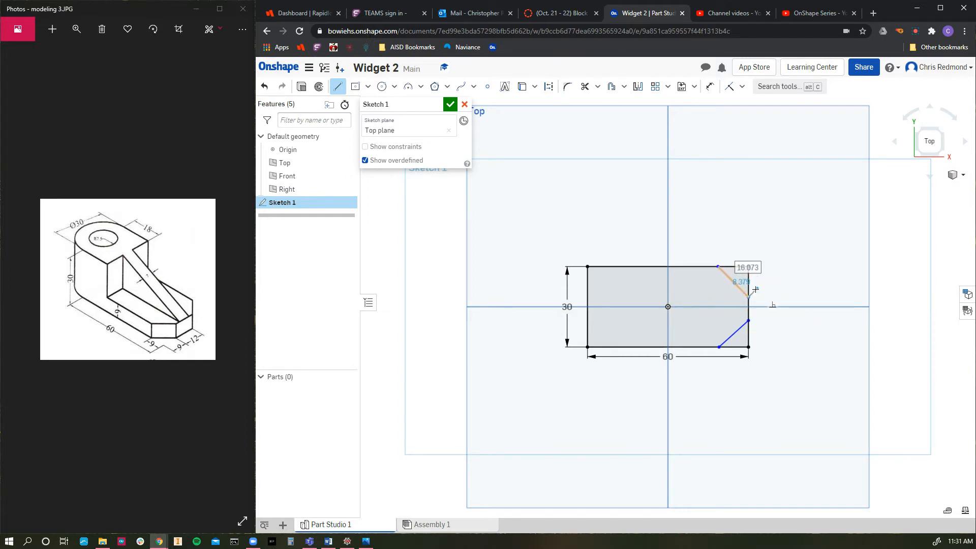
key("Escape")
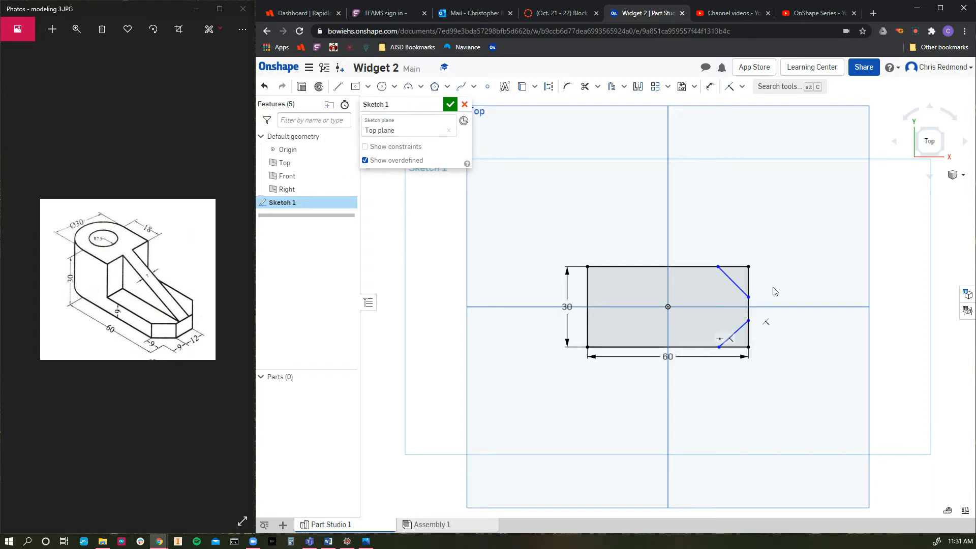
Step: Dimension the lower-right corner cut to 9 mm vertically and 9 mm horizontally from the rectangle's corner
left_click(710, 94)
left_click(749, 321)
left_click(749, 347)
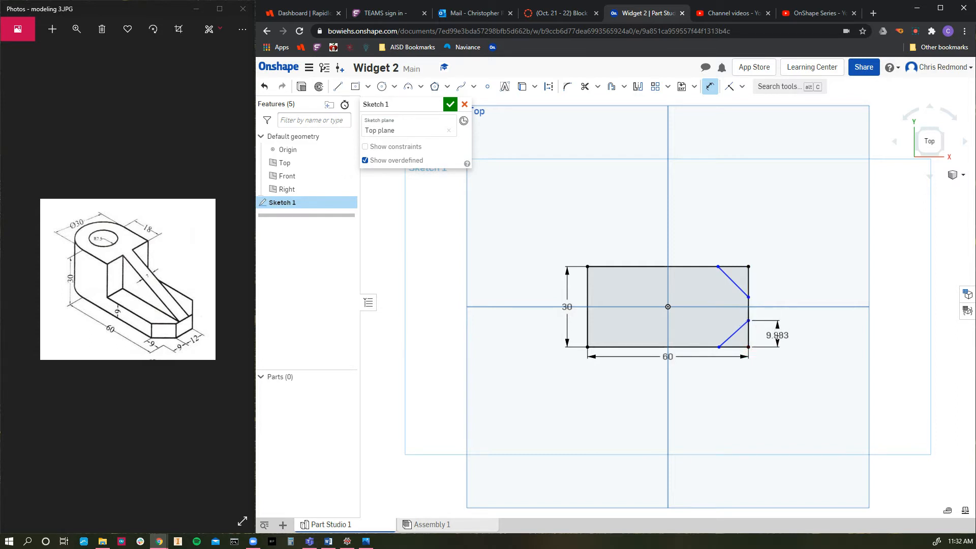
left_click(777, 334)
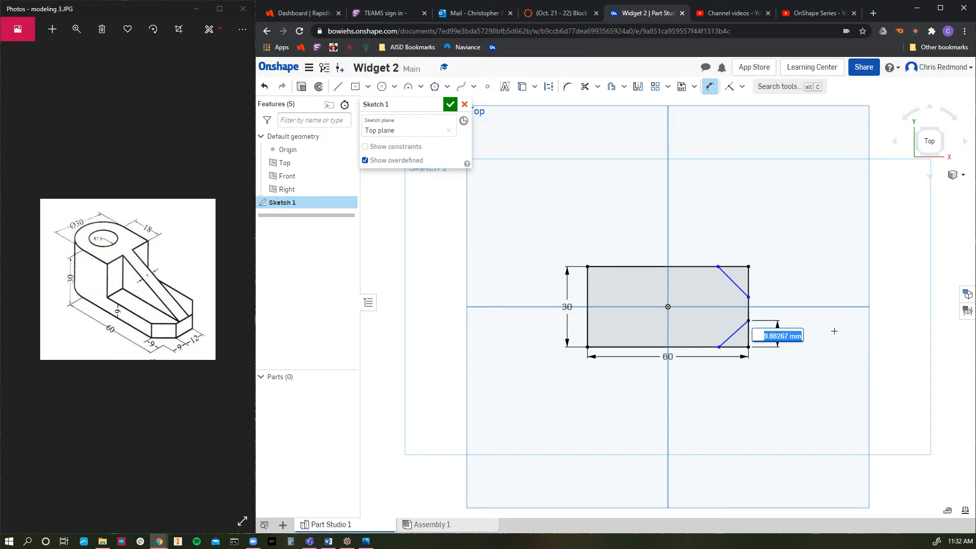
type("1")
key("Return")
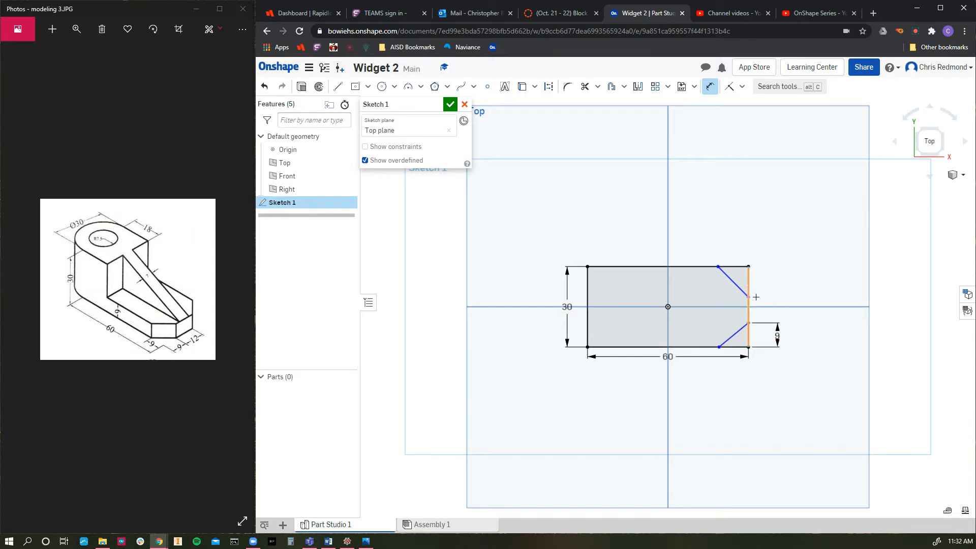
left_click(747, 347)
left_click(732, 380)
type("9")
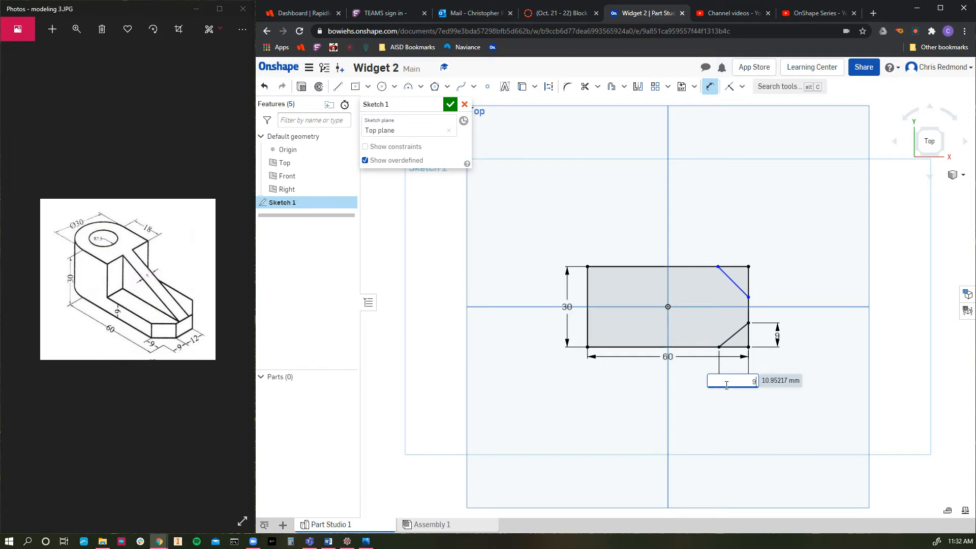
key("Return")
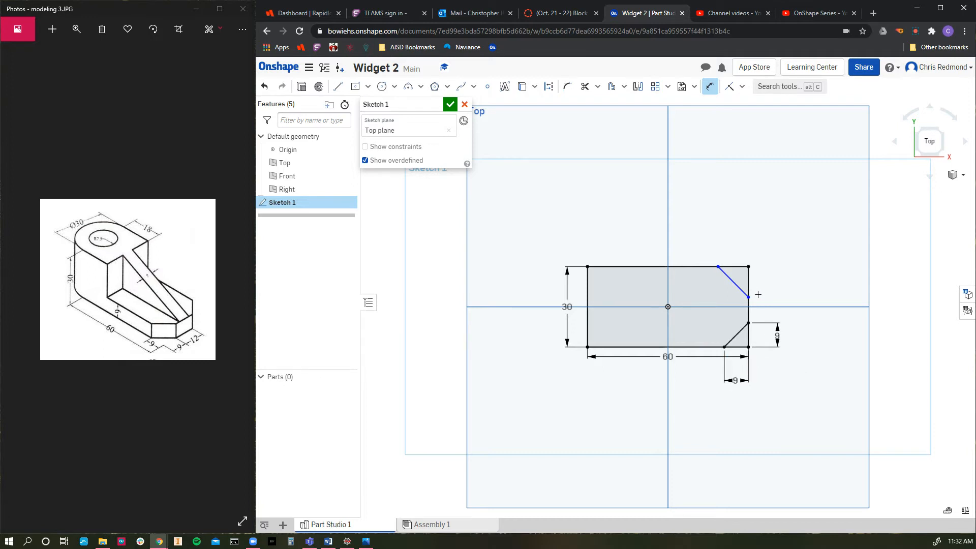
Step: Dimension the upper-right corner cut to 9 mm vertically and 9 mm horizontally from the rectangle's corner
left_click(748, 266)
left_click(748, 296)
left_click(780, 284)
type("9")
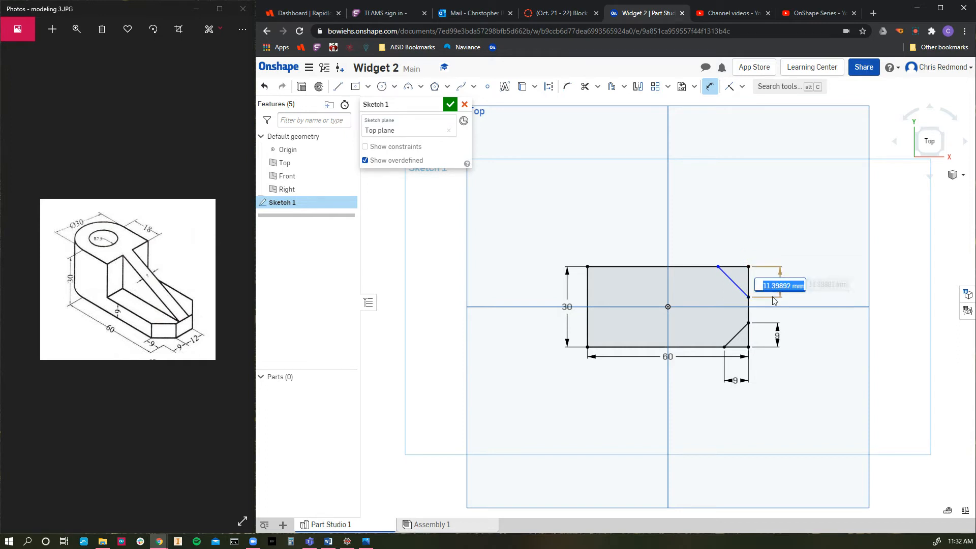
key("Return")
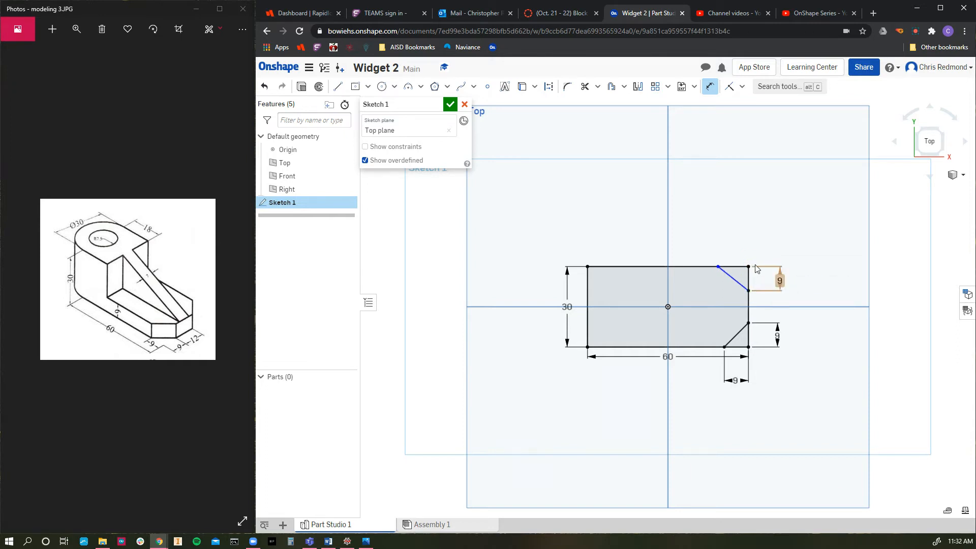
left_click(748, 266)
left_click(717, 266)
left_click(734, 240)
type("9")
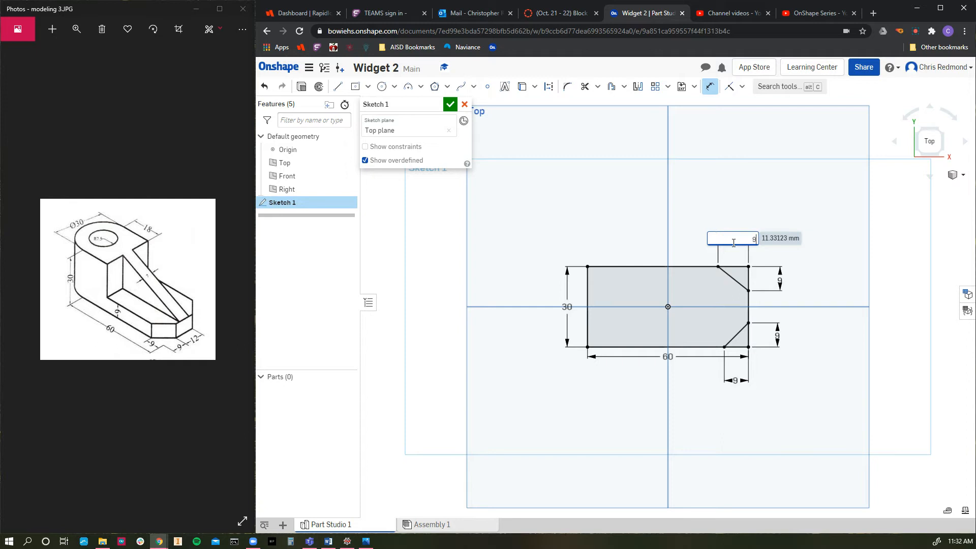
key("Return")
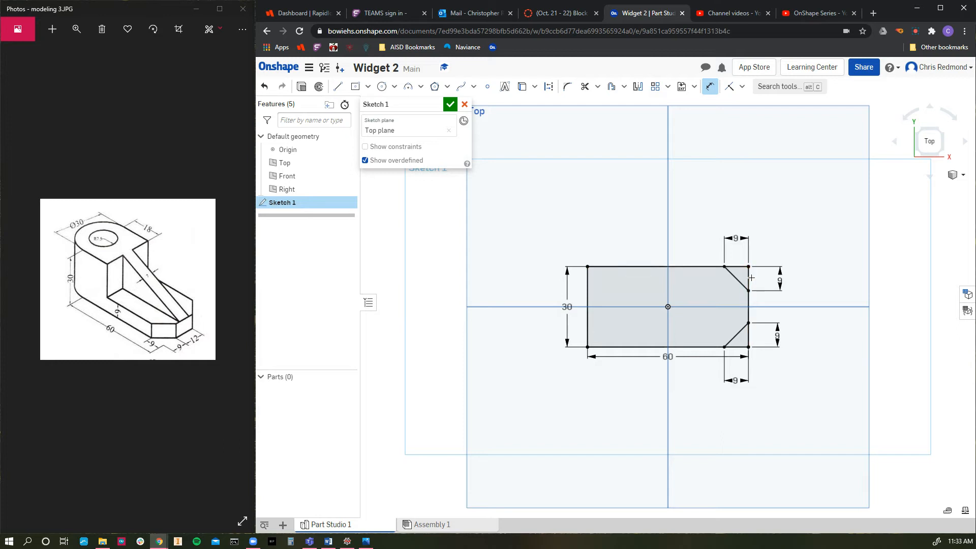
Step: Trim away the rectangle's edge segments outside the two diagonal lines at the right-hand corners
left_click(584, 90)
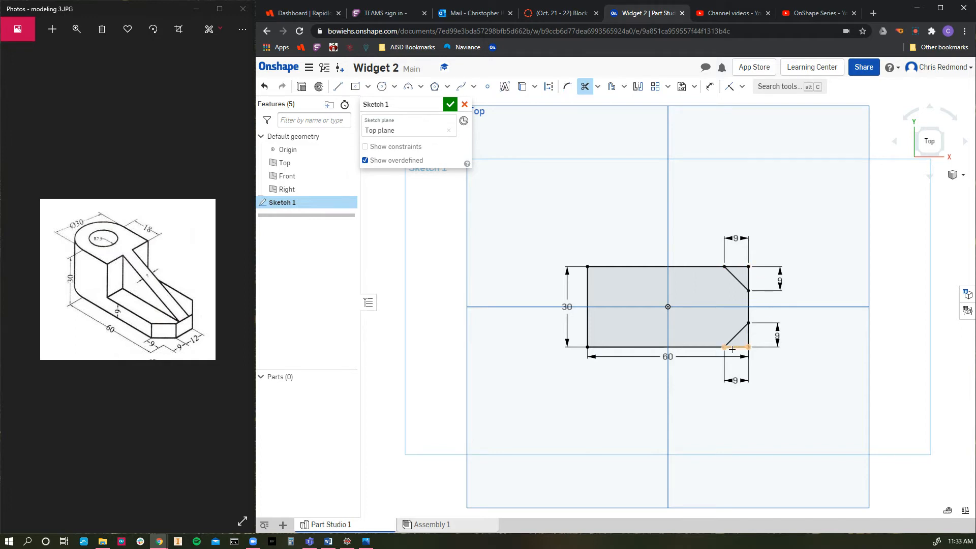
left_click(739, 266)
left_click(748, 275)
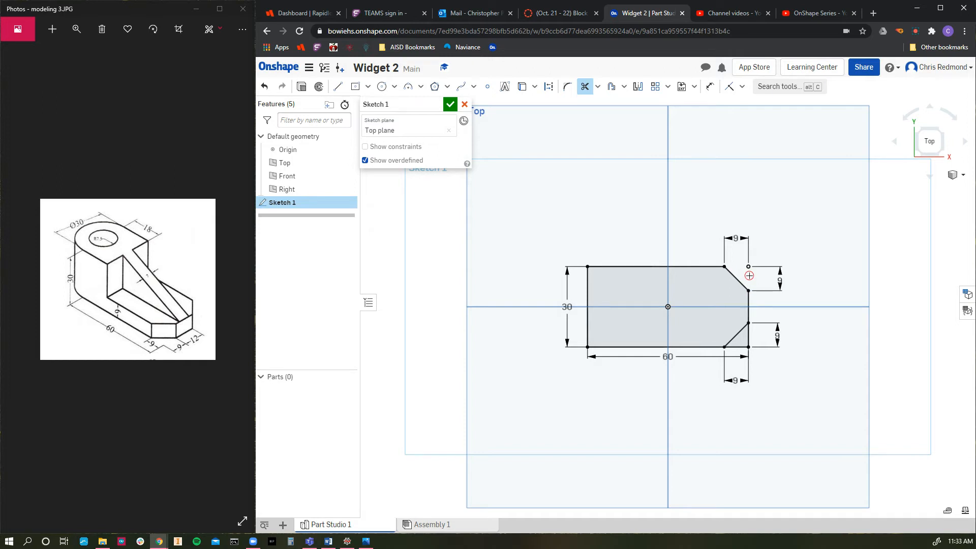
left_click(746, 342)
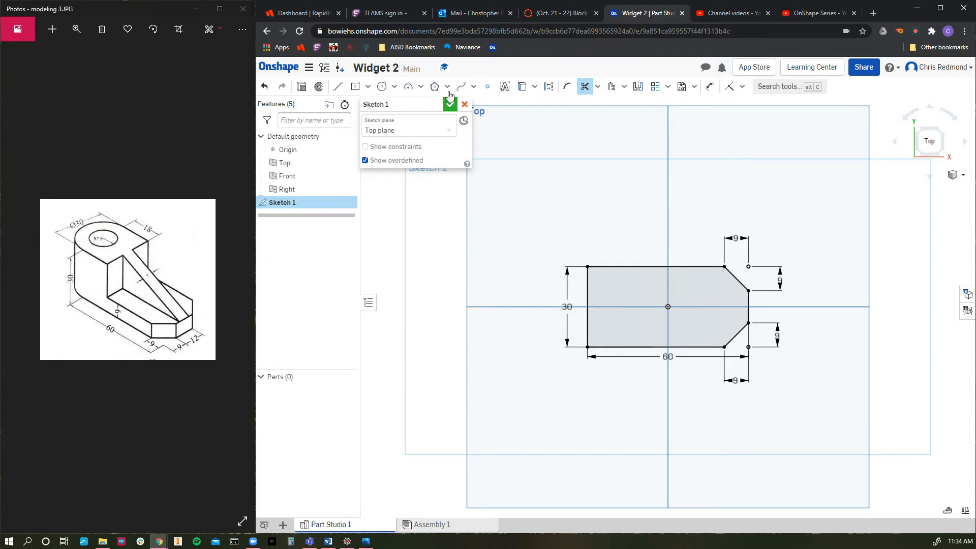
Step: Try a three-point arc bulging outward between the profile's two left-hand corners with a 15 mm radius, and undo it
left_click(408, 88)
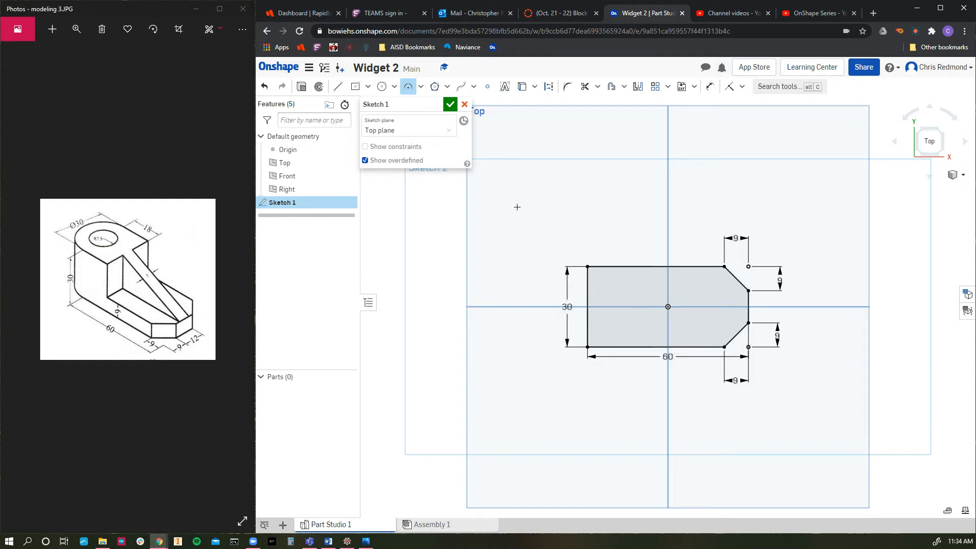
left_click(587, 266)
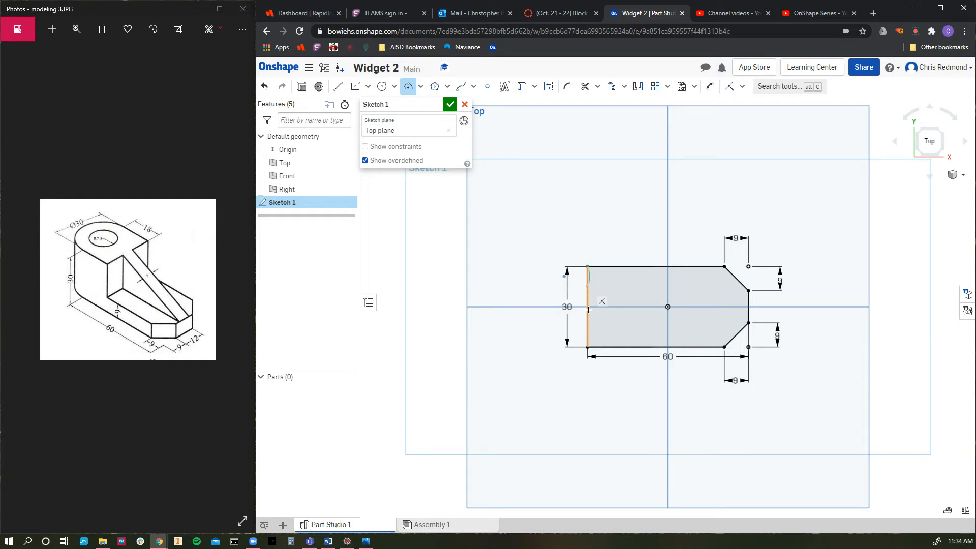
left_click(588, 347)
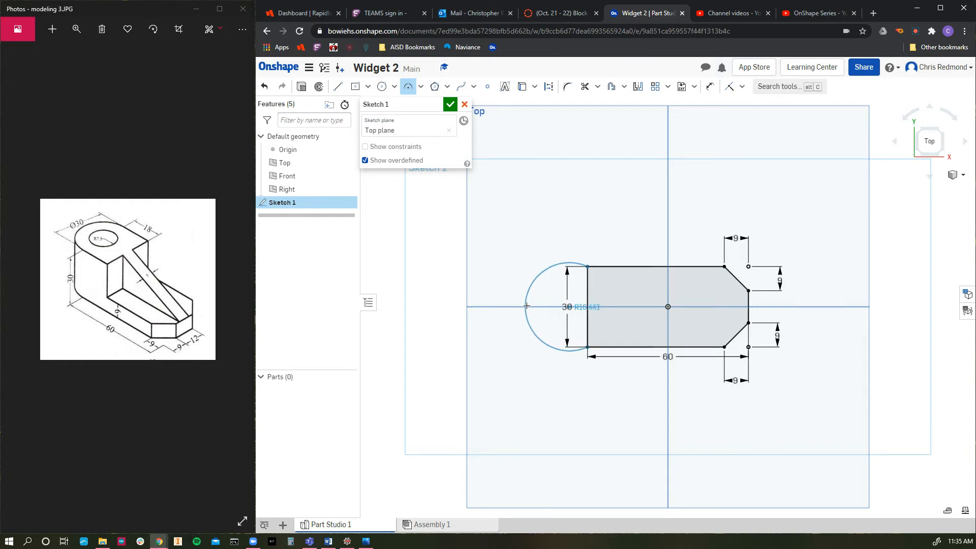
left_click(530, 306)
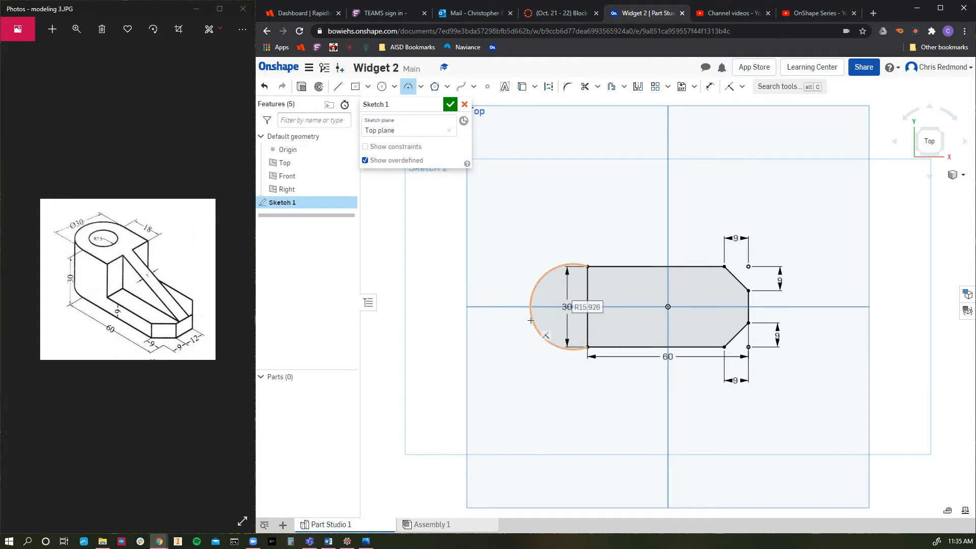
type("15")
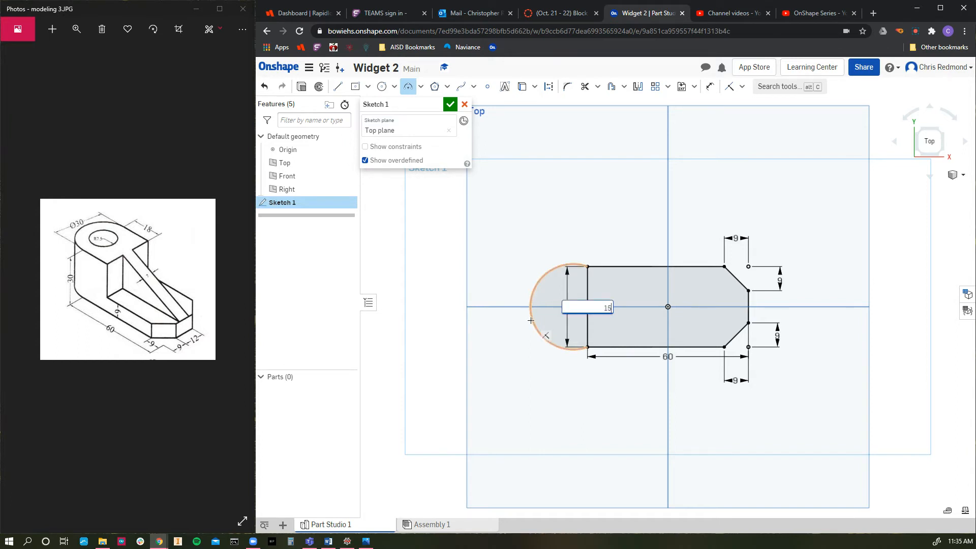
key("Return")
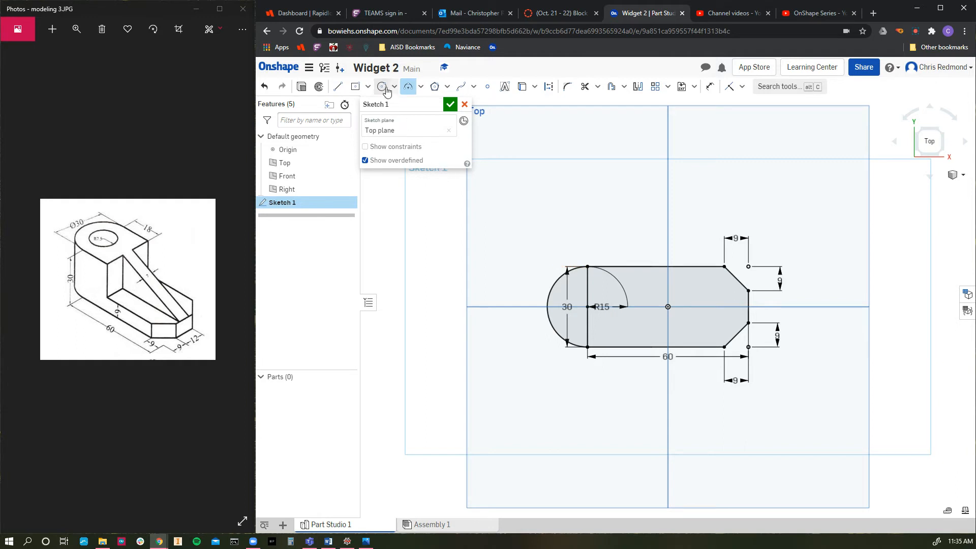
left_click(264, 87)
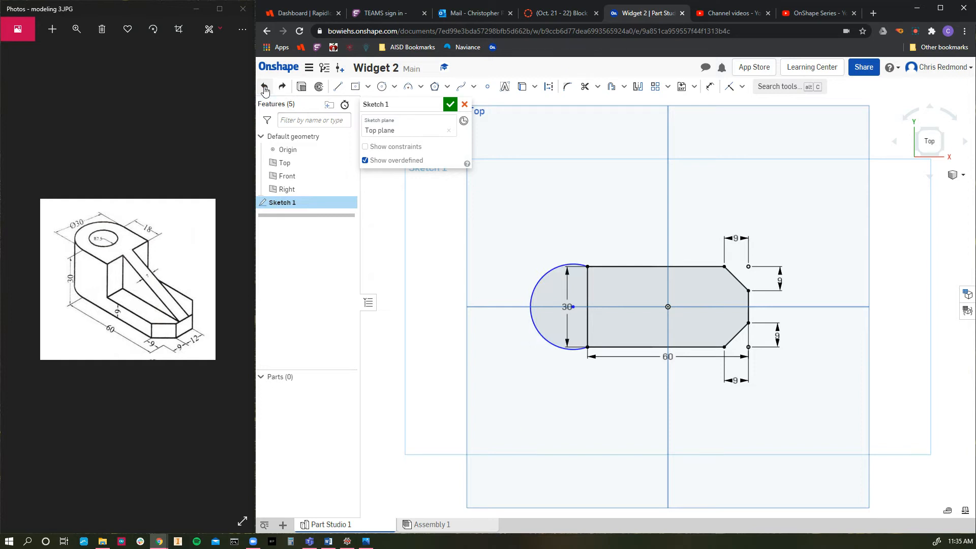
left_click(264, 88)
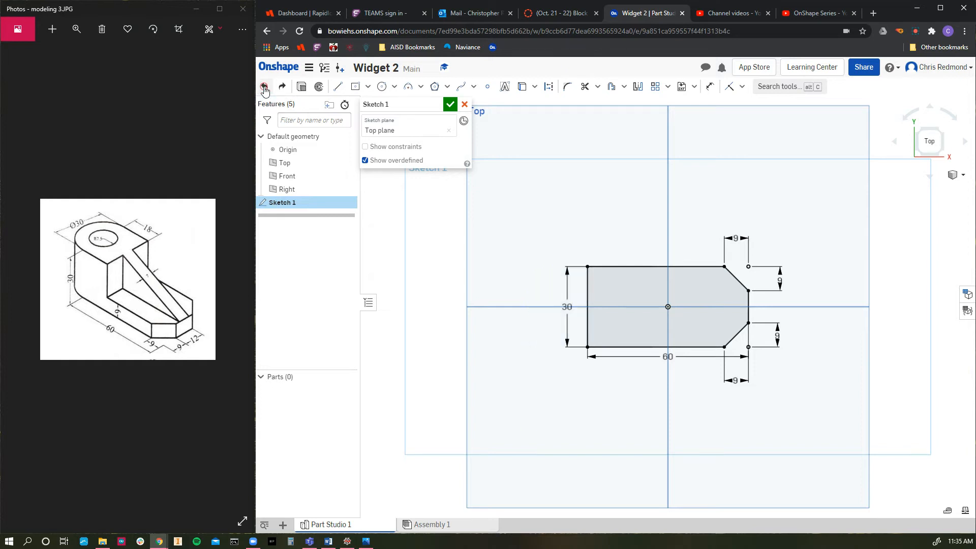
Step: Draw a three-point arc bulging outward between the profile's two left-hand corners, with a radius of 15 mm
left_click(413, 89)
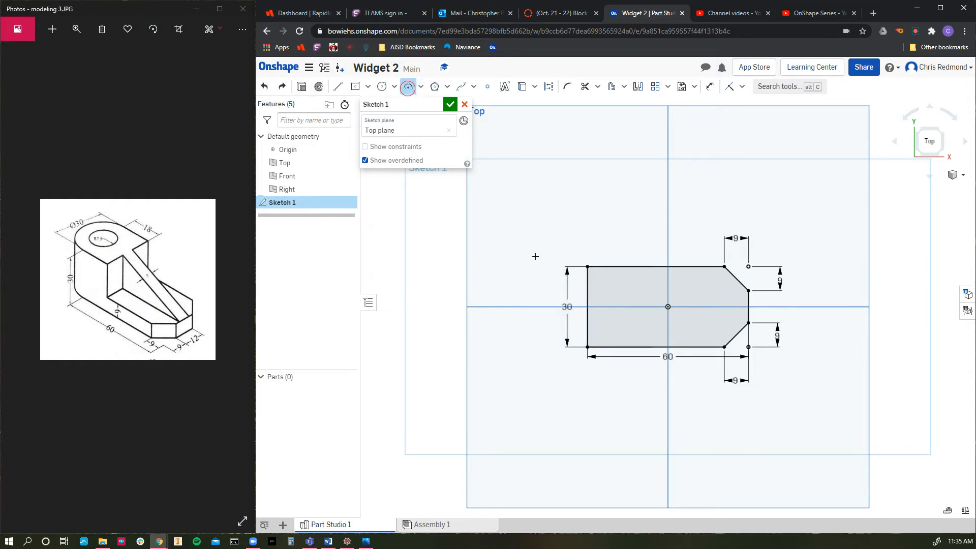
left_click(587, 347)
left_click(587, 265)
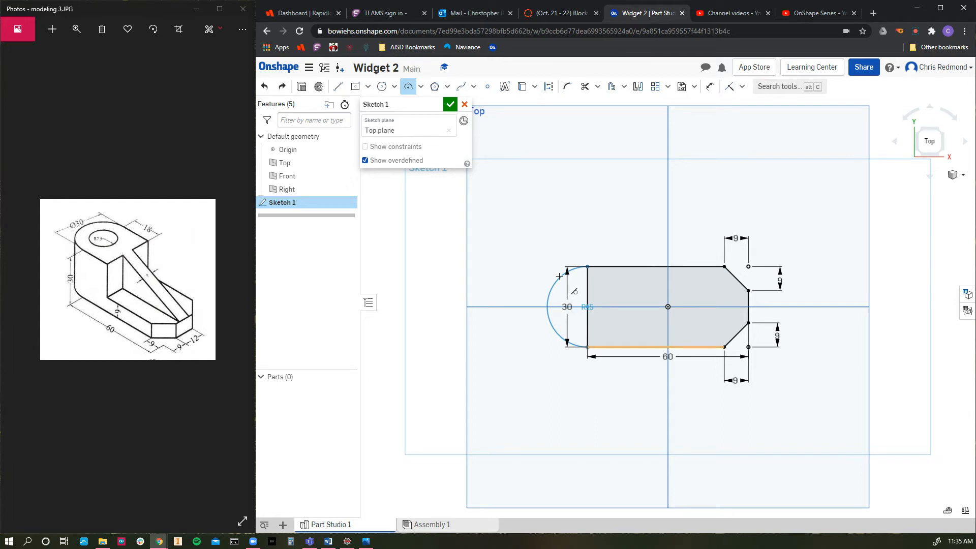
left_click(559, 275)
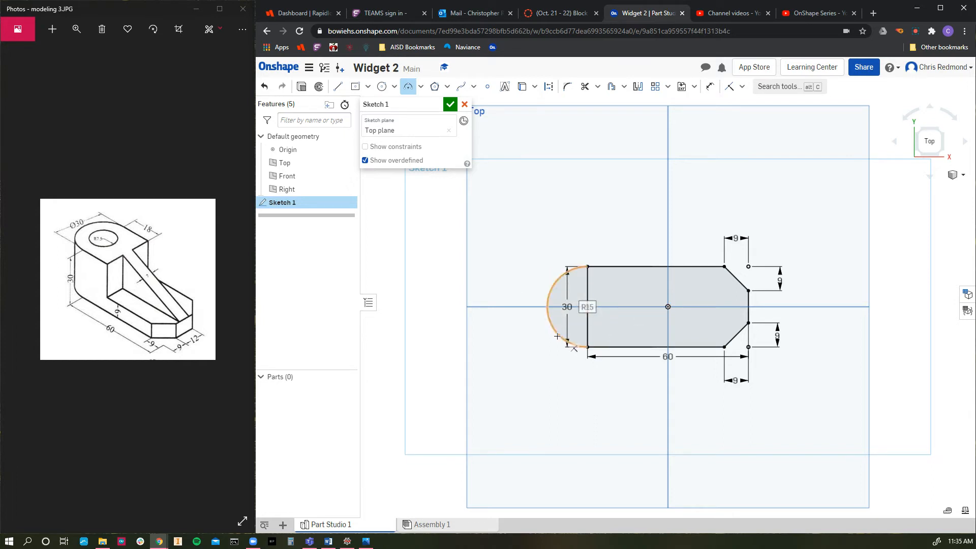
Step: Try to fix the end arc's radius at 15 mm, and delete that radius dimension
type("15")
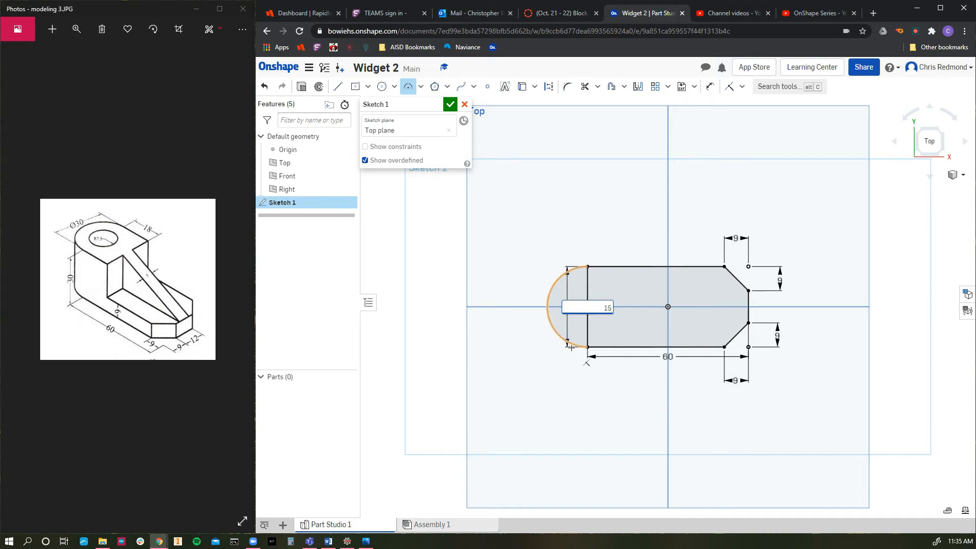
key("Return")
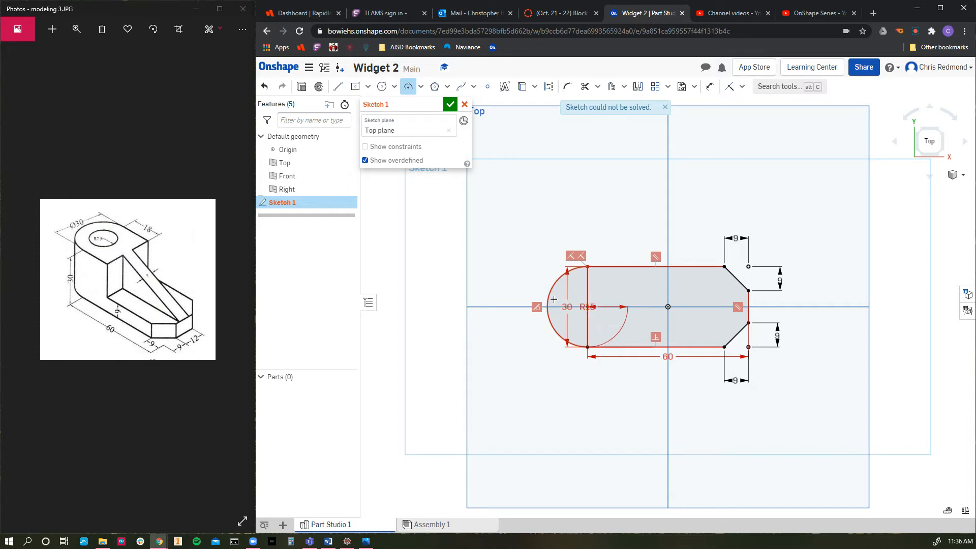
key("Escape")
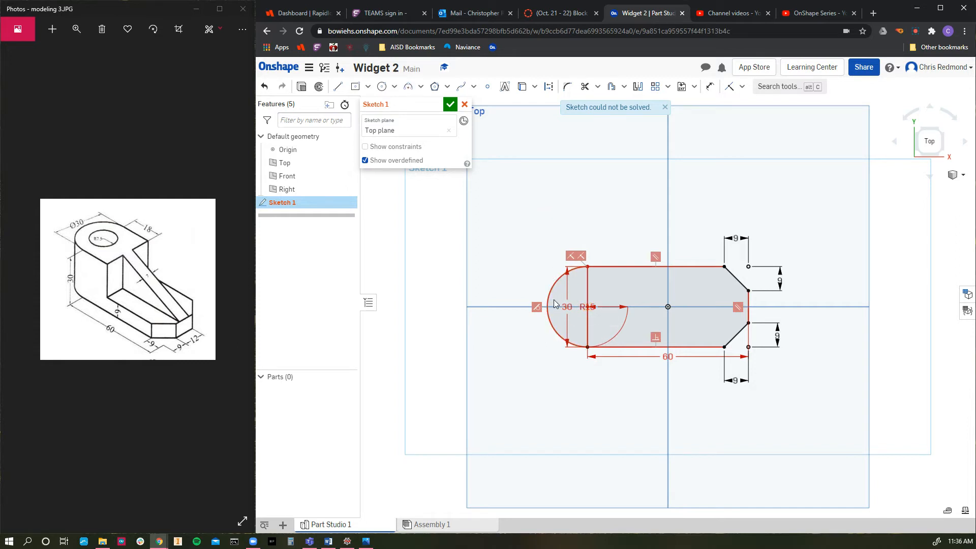
left_click(590, 306)
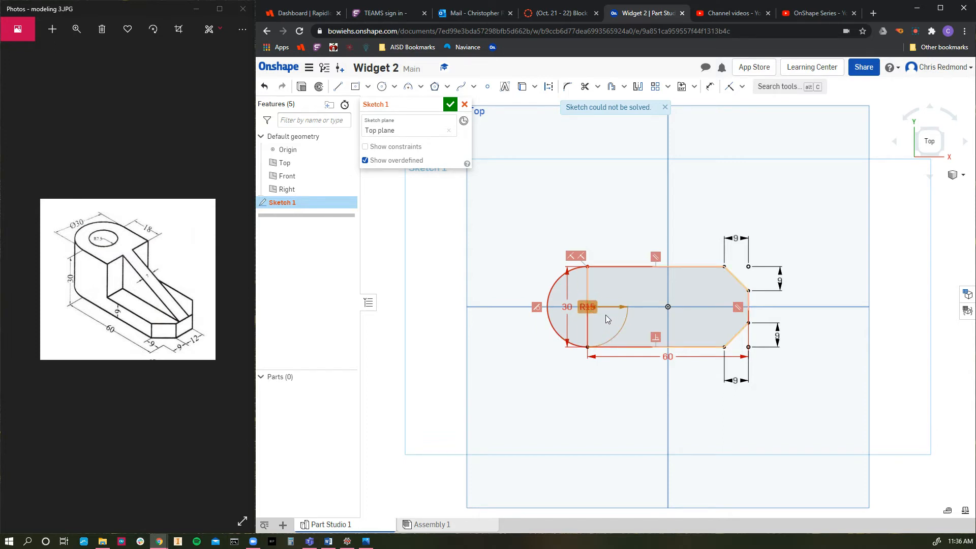
key("Delete")
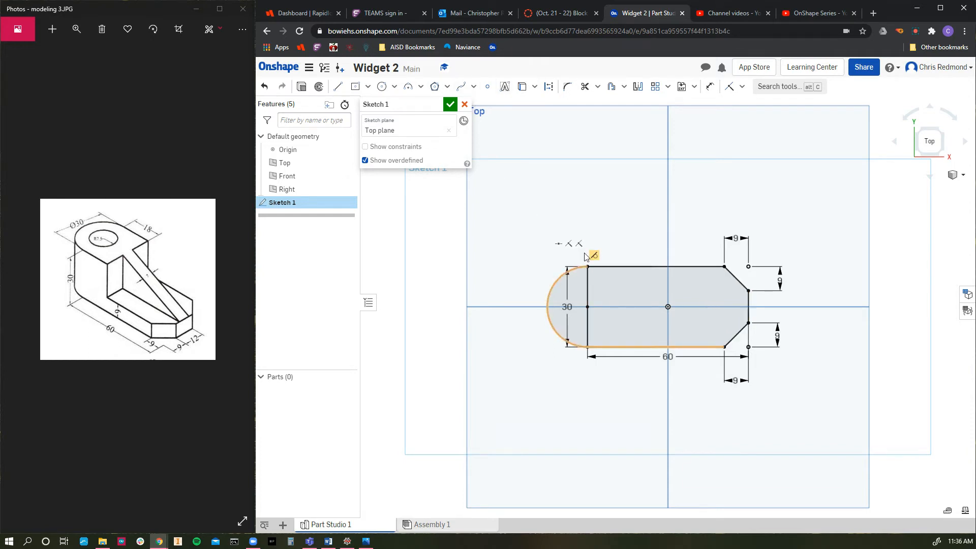
Step: Trim away the vertical line inside the rounded left end and finish the base sketch
left_click(584, 88)
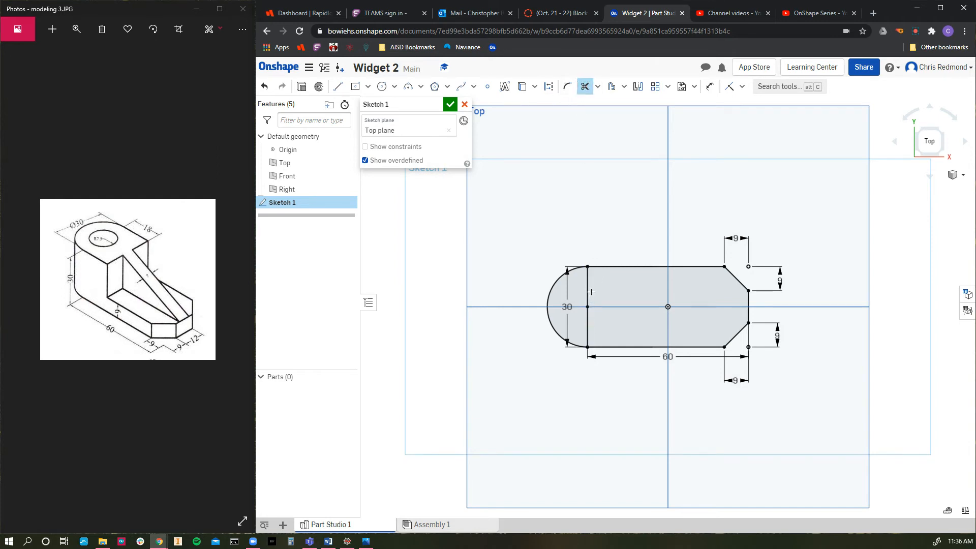
left_click(587, 322)
left_click(587, 286)
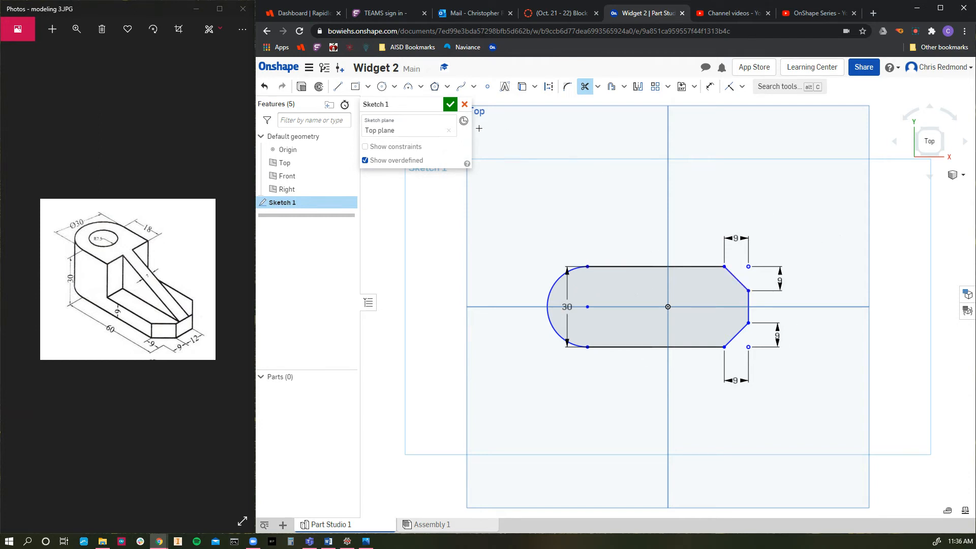
left_click(449, 105)
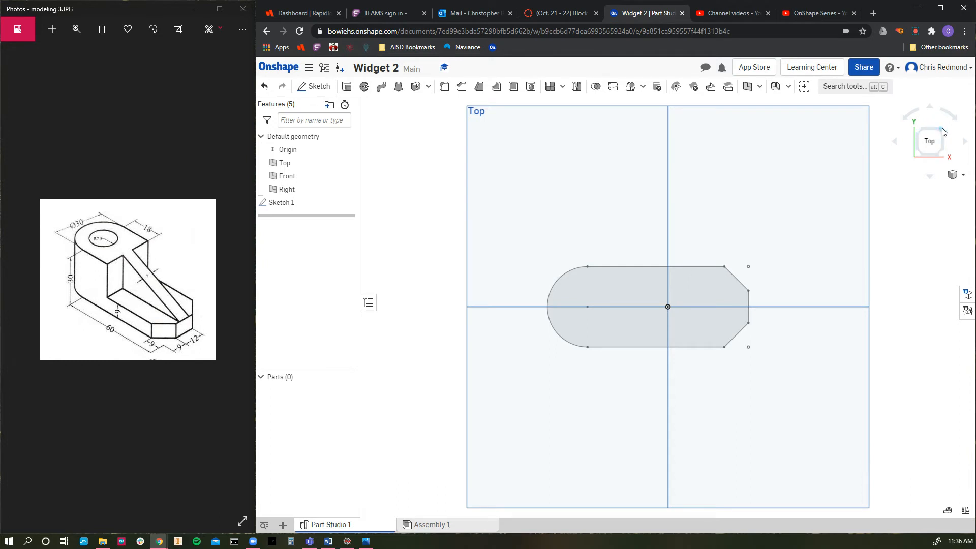
Step: Extrude the base profile upward as a new solid with a blind depth of 9 mm
left_click(942, 132)
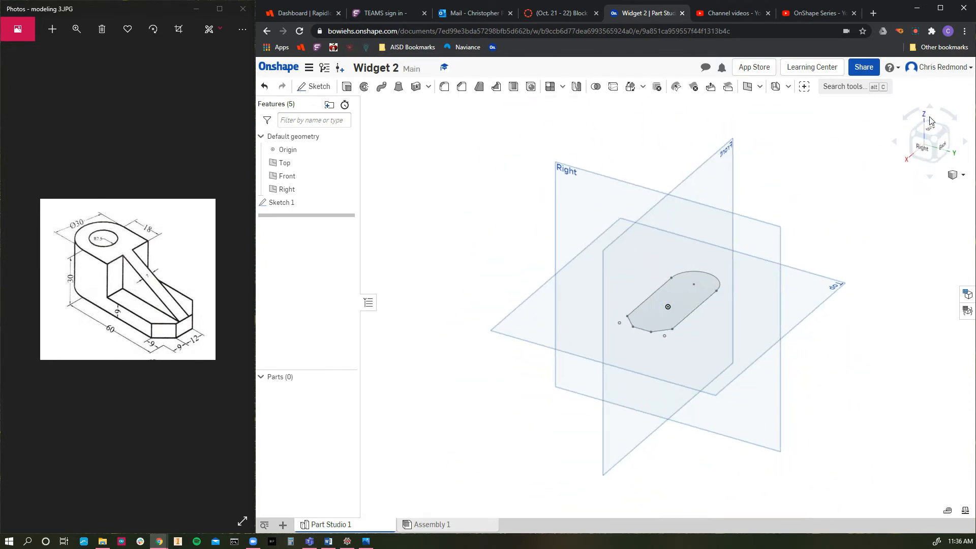
left_click(913, 136)
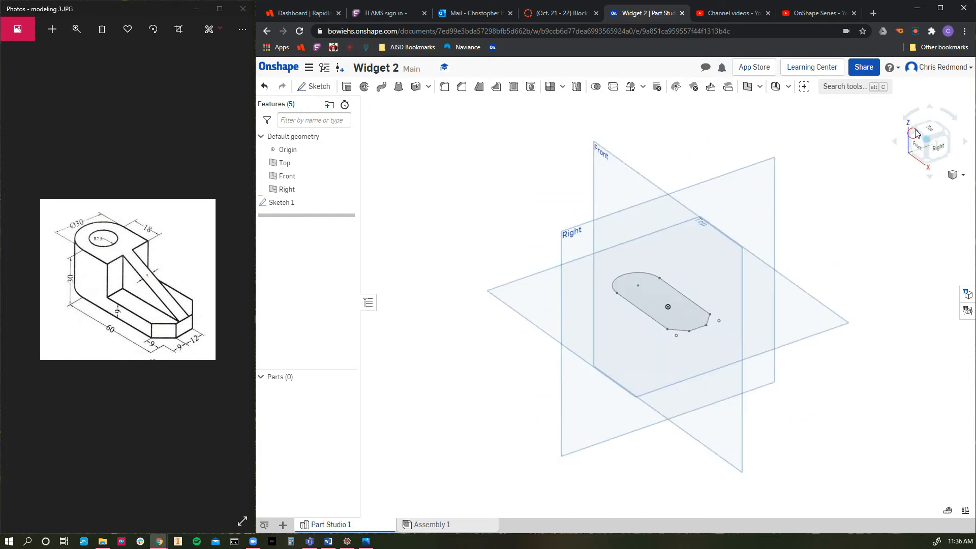
left_click(912, 136)
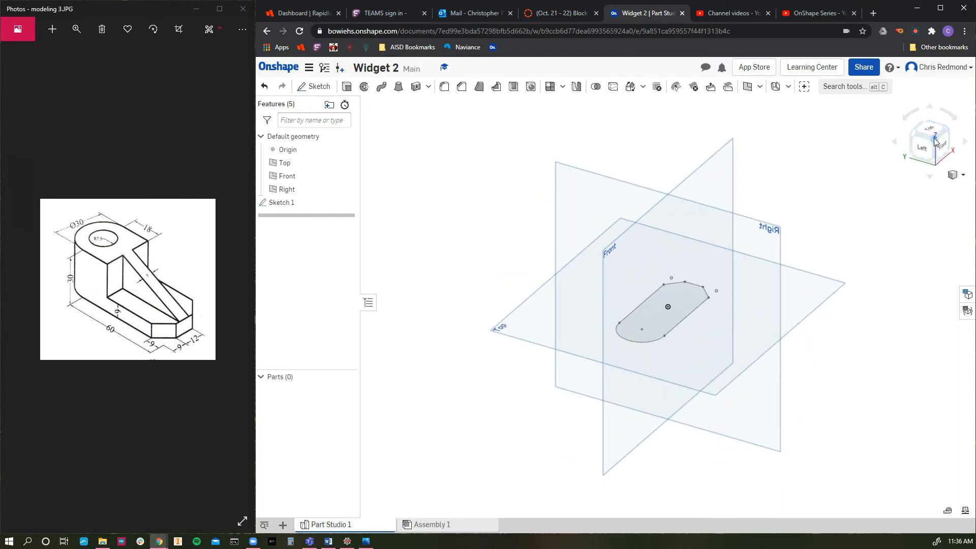
left_click(943, 132)
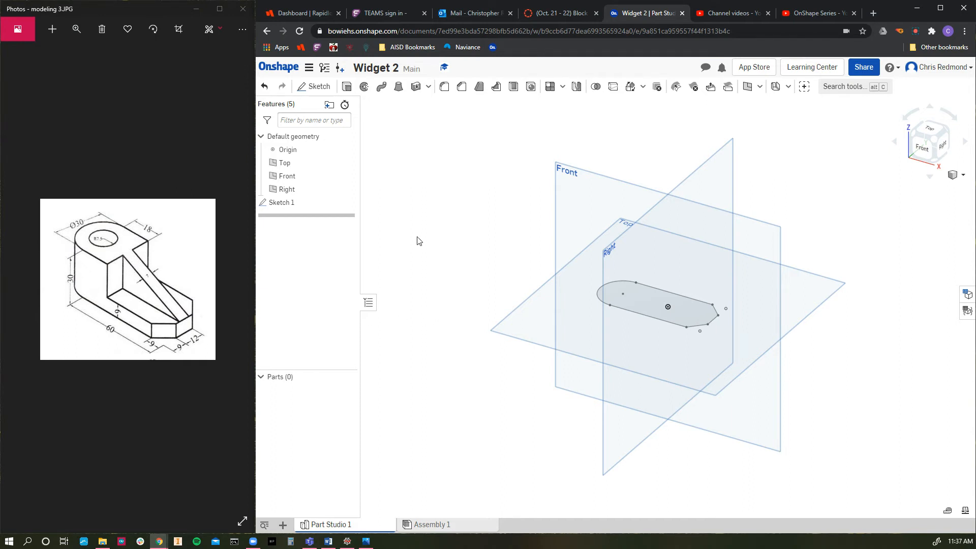
left_click(345, 87)
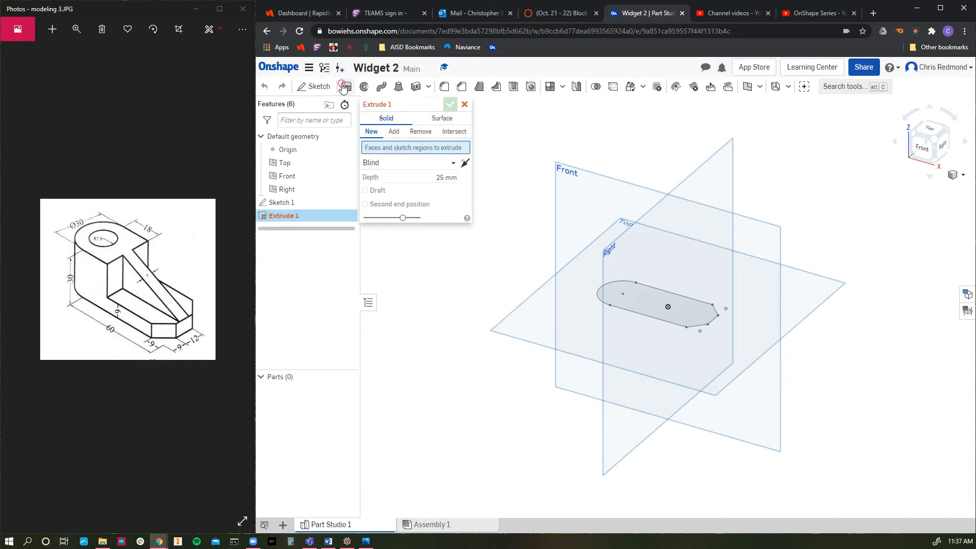
left_click(645, 302)
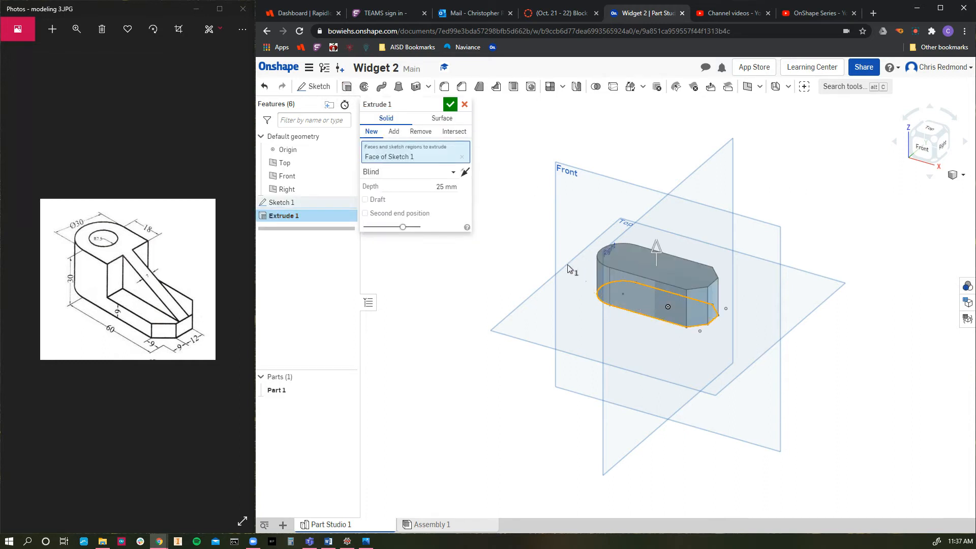
left_click(442, 186)
type("9")
key("Return")
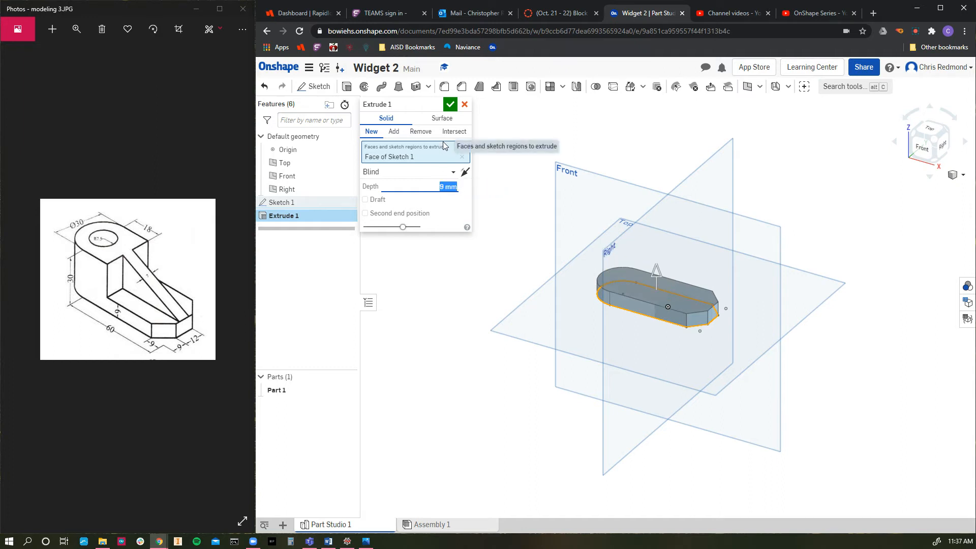
left_click(450, 105)
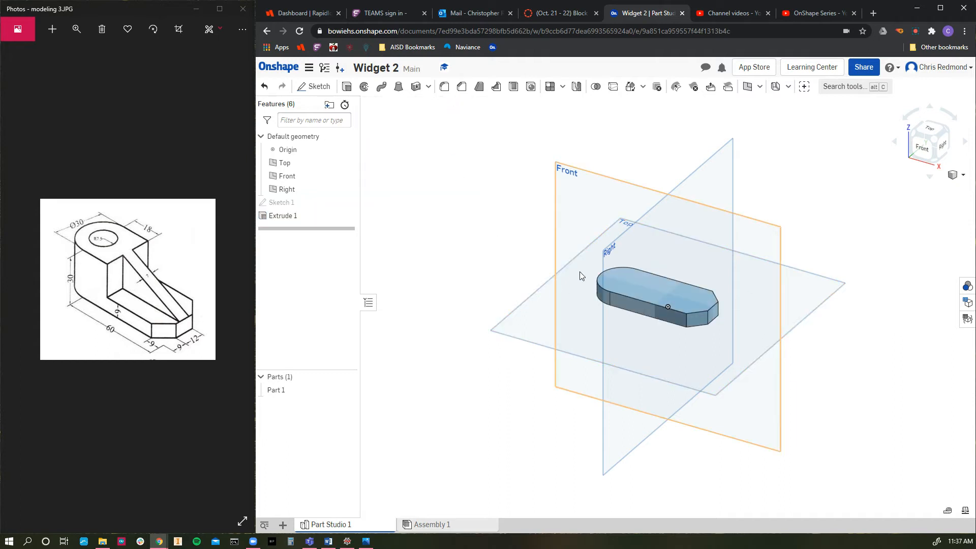
Step: Start a new sketch on the top face of the extruded base
right_click_drag(544, 261, 584, 264)
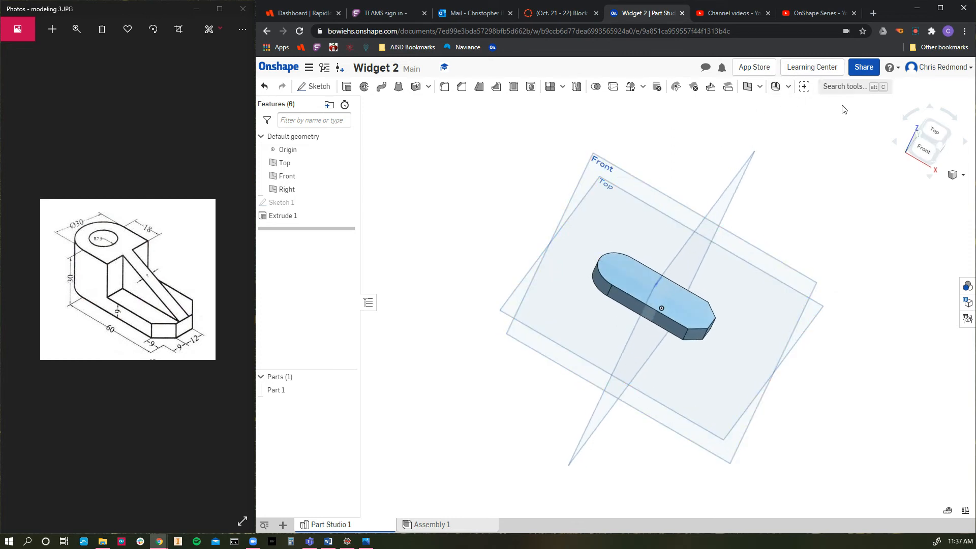
left_click(941, 137)
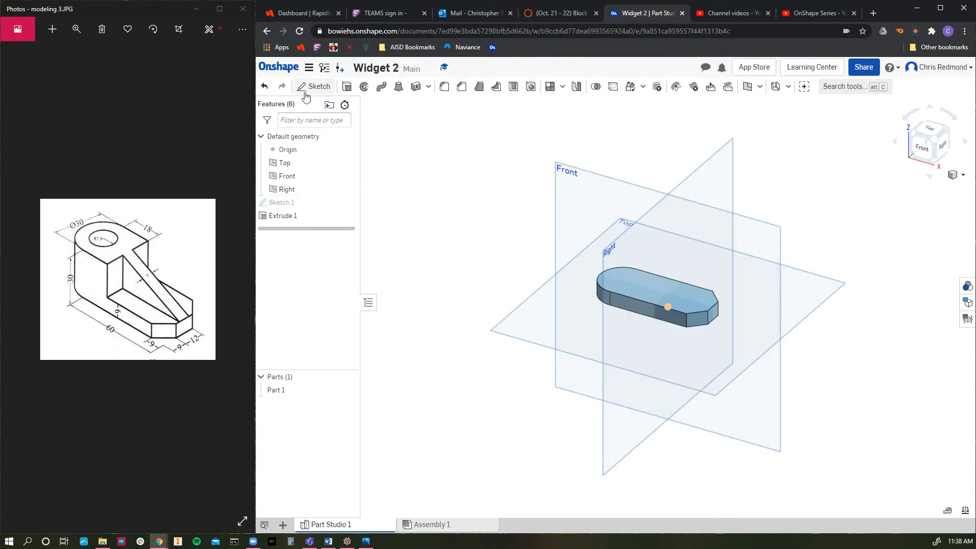
left_click(328, 87)
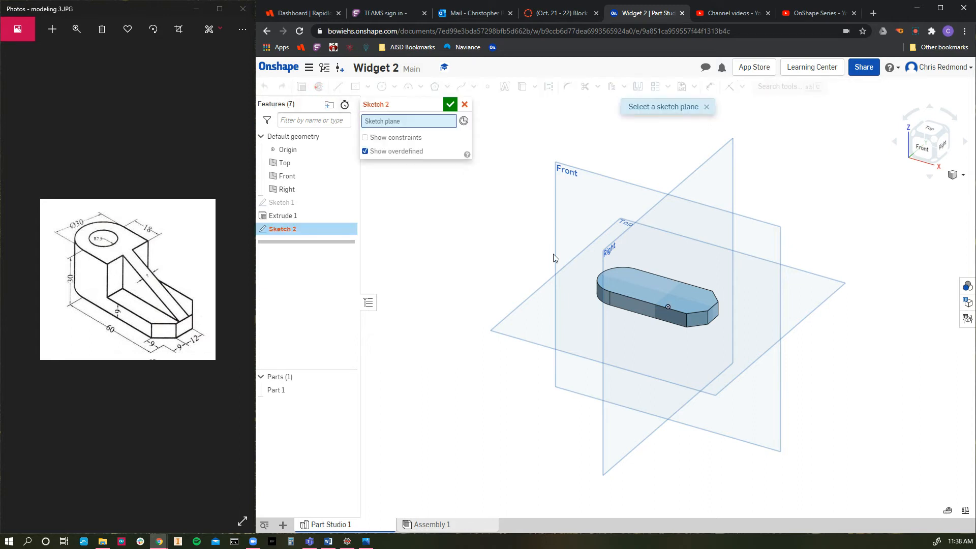
left_click(647, 289)
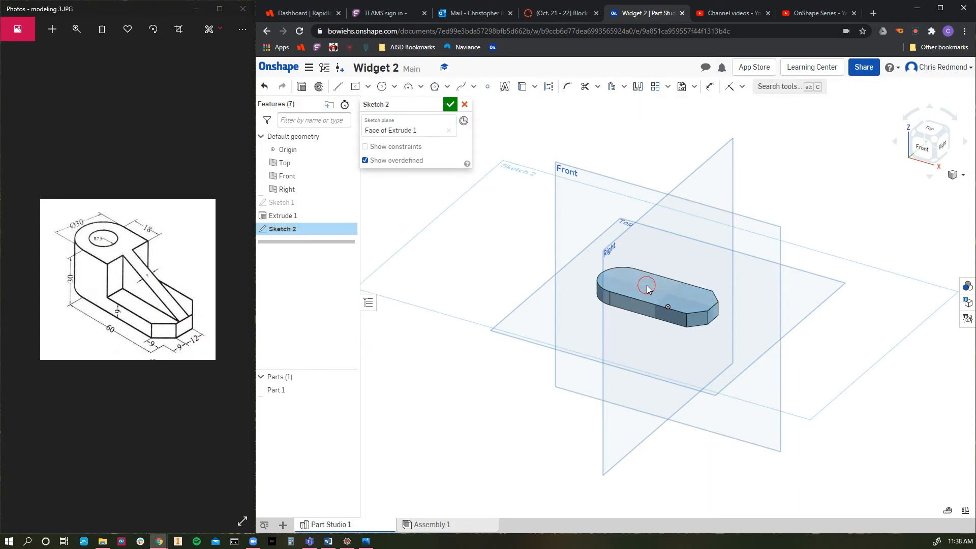
Step: Draw a vertical line about 30 mm long across the base's top face between its two long edges, left of the origin
left_click(931, 134)
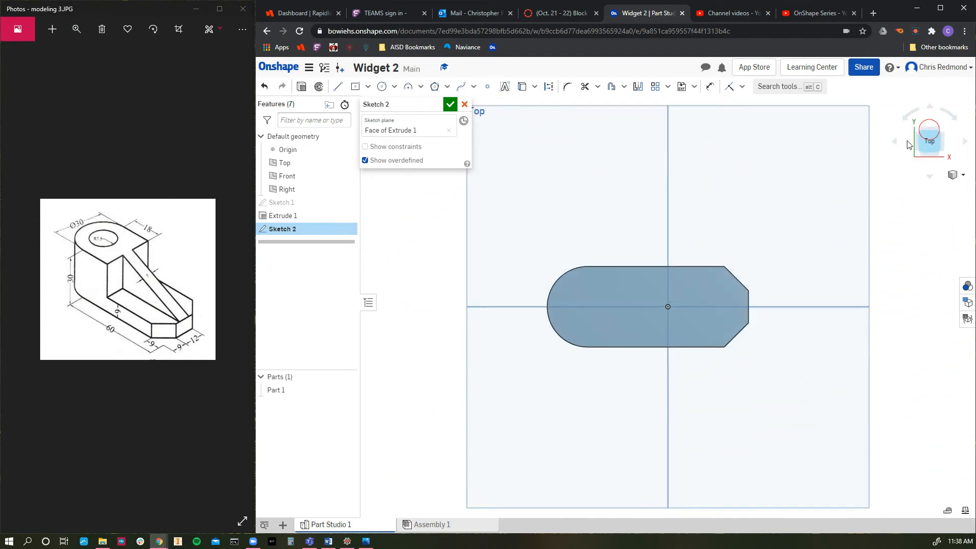
scroll(657, 316, "down", 1)
scroll(655, 317, "up", 3)
scroll(655, 319, "up", 1)
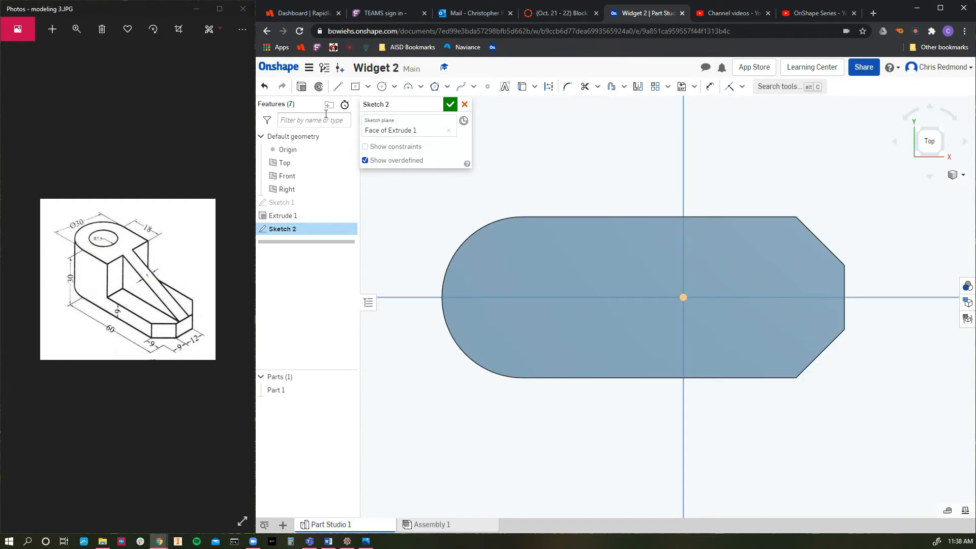
left_click(339, 88)
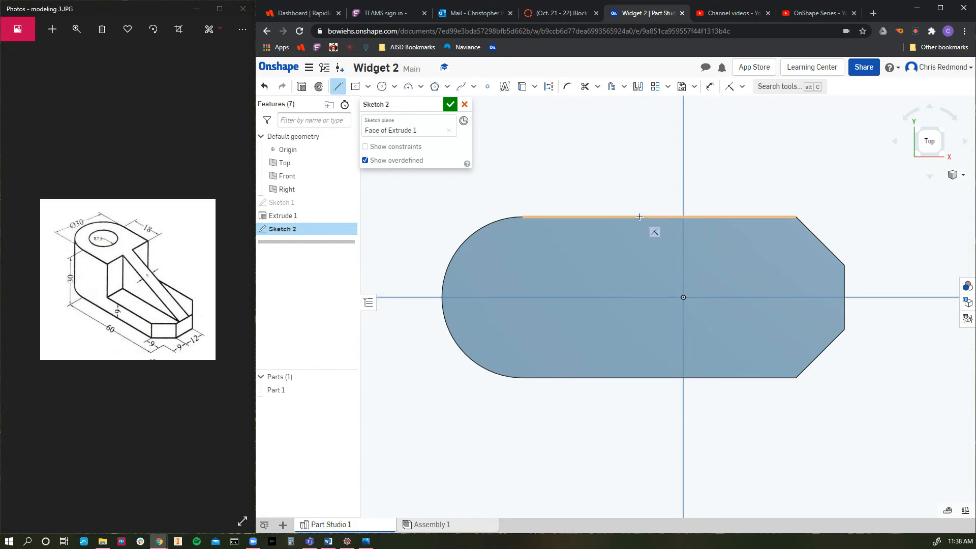
left_click(638, 218)
left_click(638, 378)
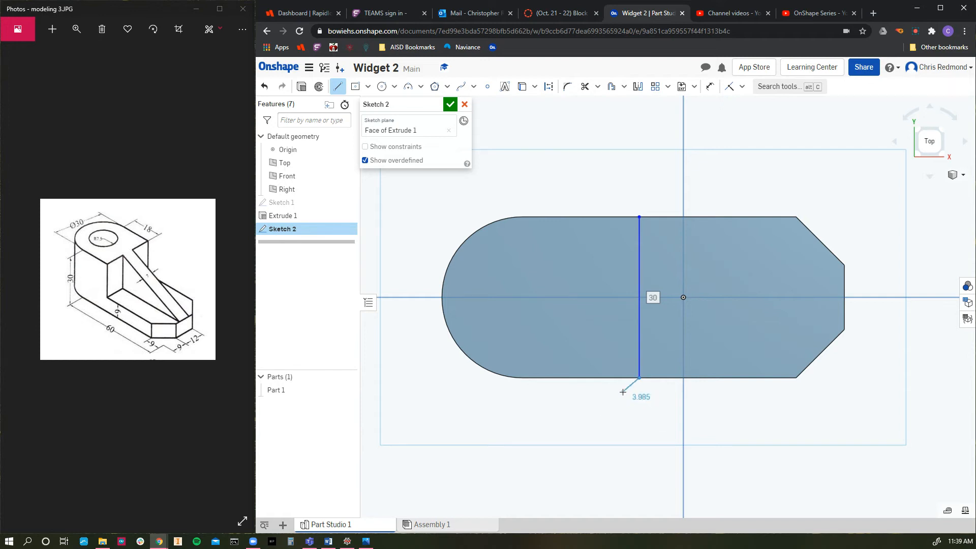
Step: Dimension the vertical line 18 mm from the point where the rounded end meets the straight edge, and finish the sketch
key("Escape")
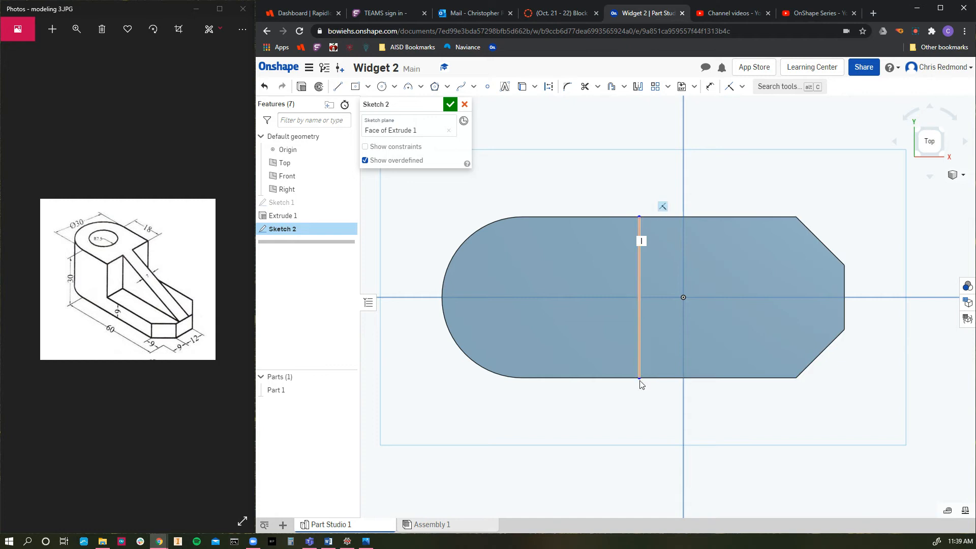
left_click(638, 285)
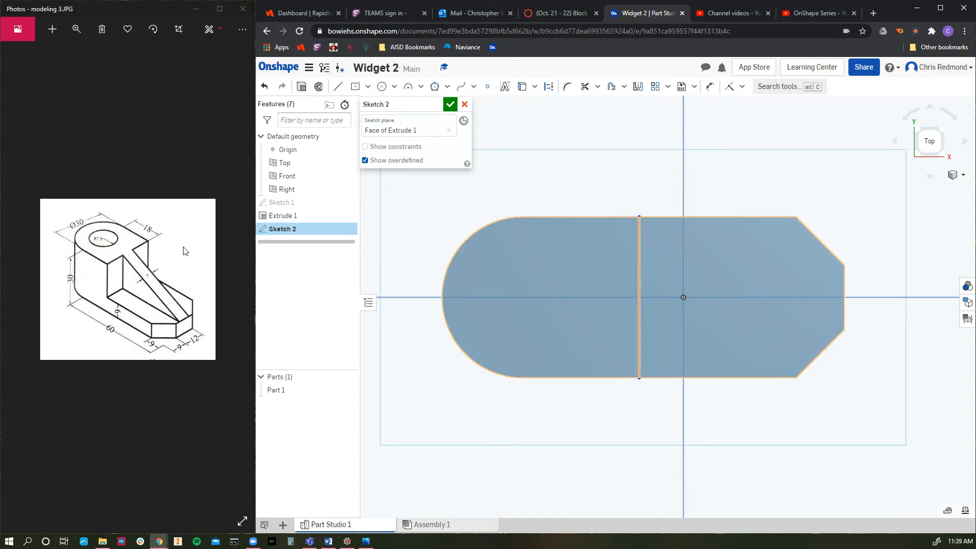
left_click(709, 89)
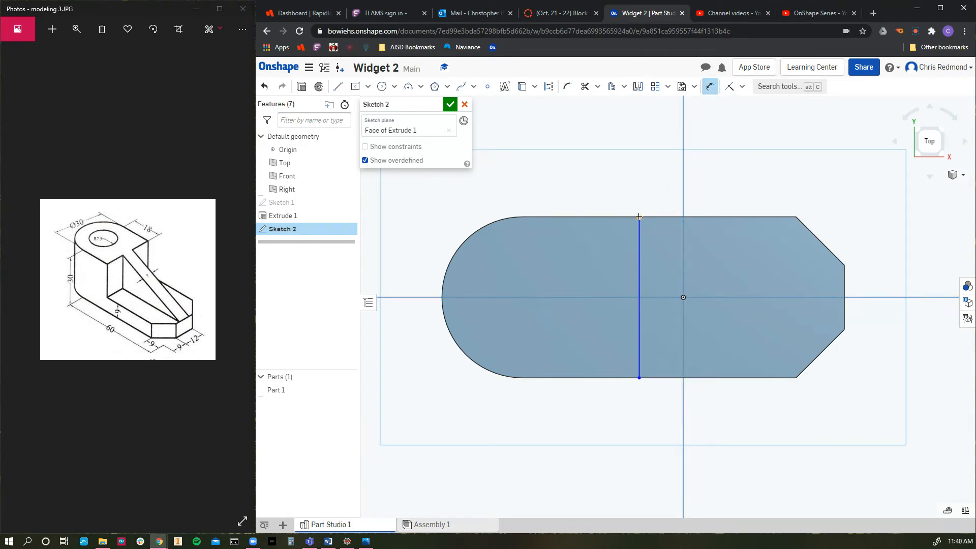
left_click(524, 217)
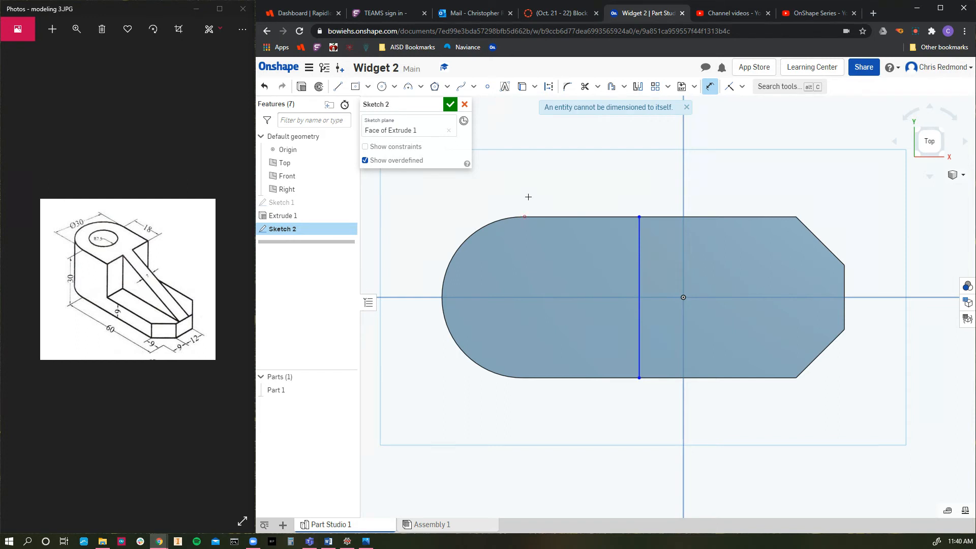
left_click(638, 217)
left_click(581, 194)
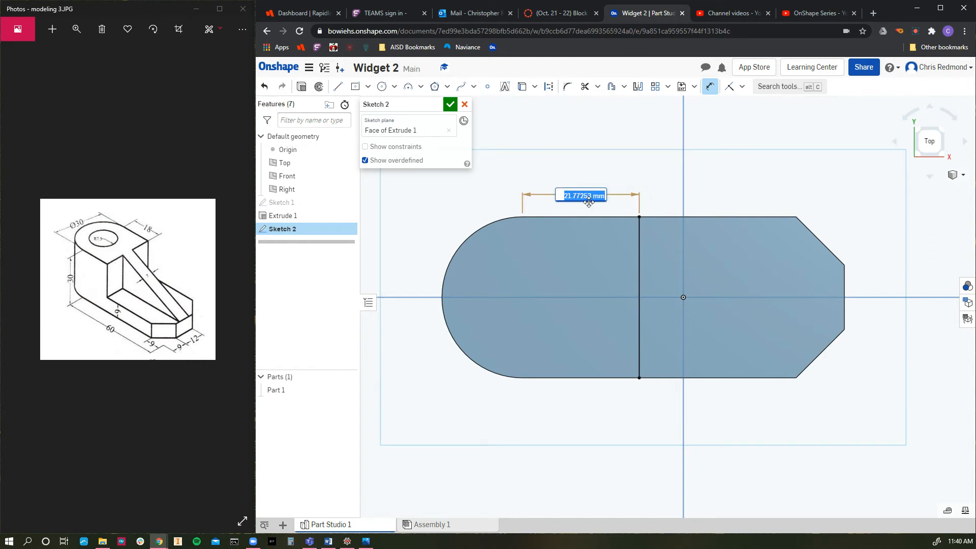
type("18")
key("Return")
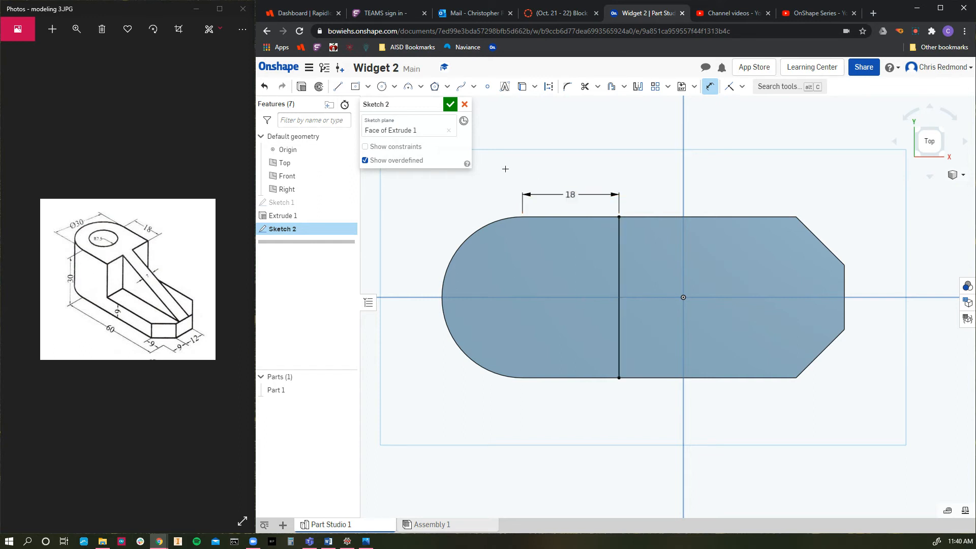
left_click(453, 103)
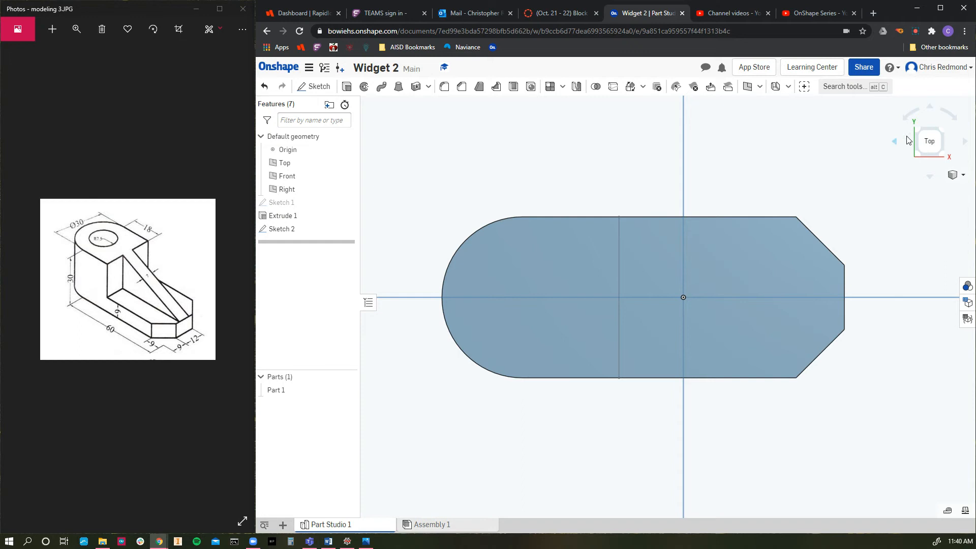
Step: Extrude the rounded region of the base's top face upward, added to the part, with a blind depth of 21 mm
left_click(939, 155)
scroll(620, 300, "up", 3)
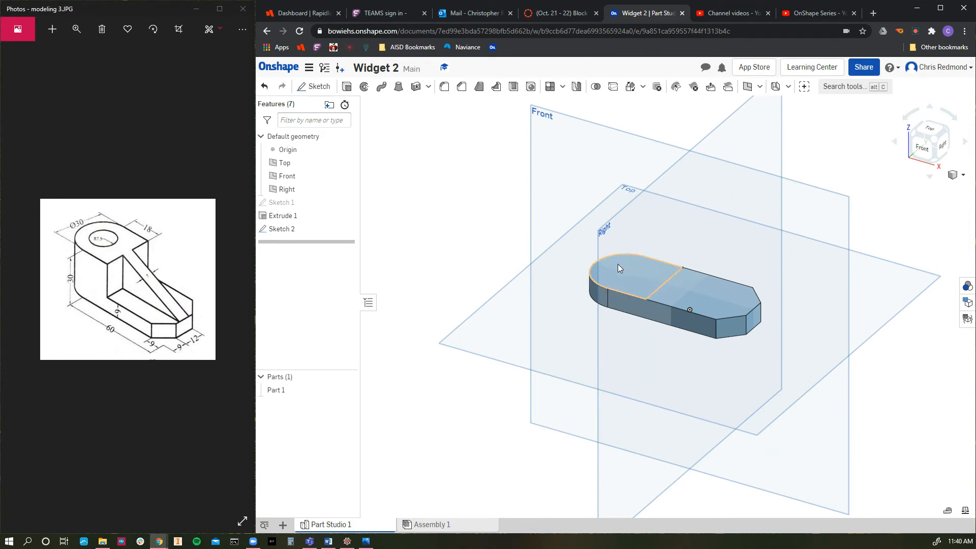
left_click(347, 87)
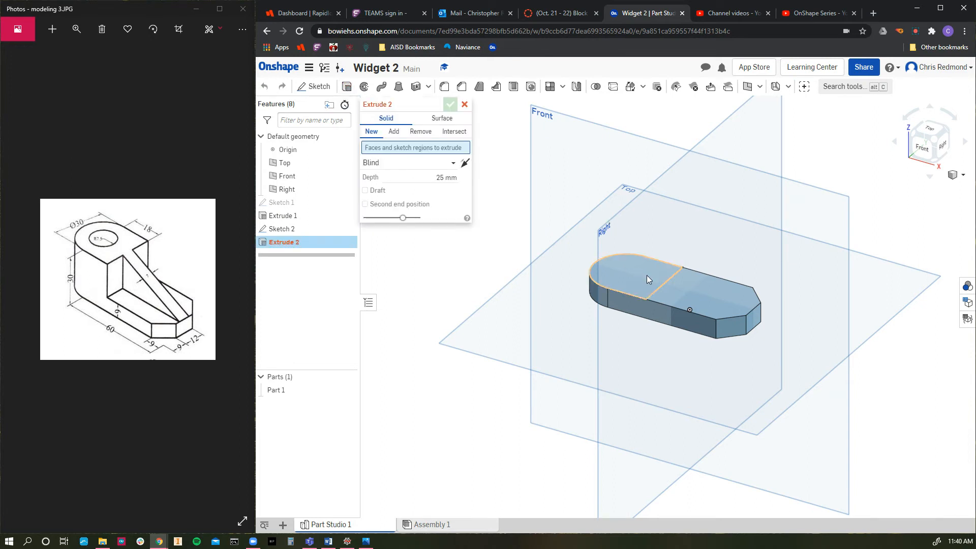
left_click(620, 271)
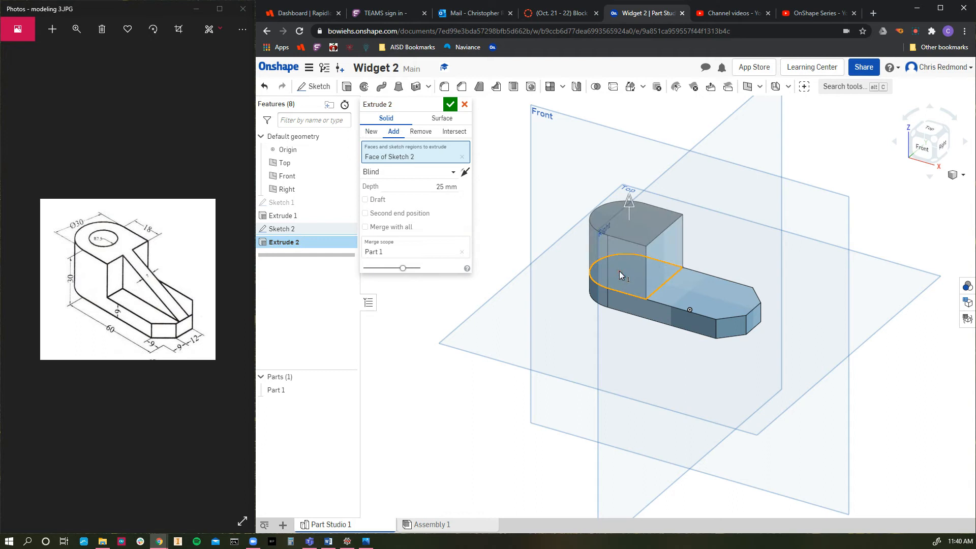
left_click(445, 187)
left_click(443, 186)
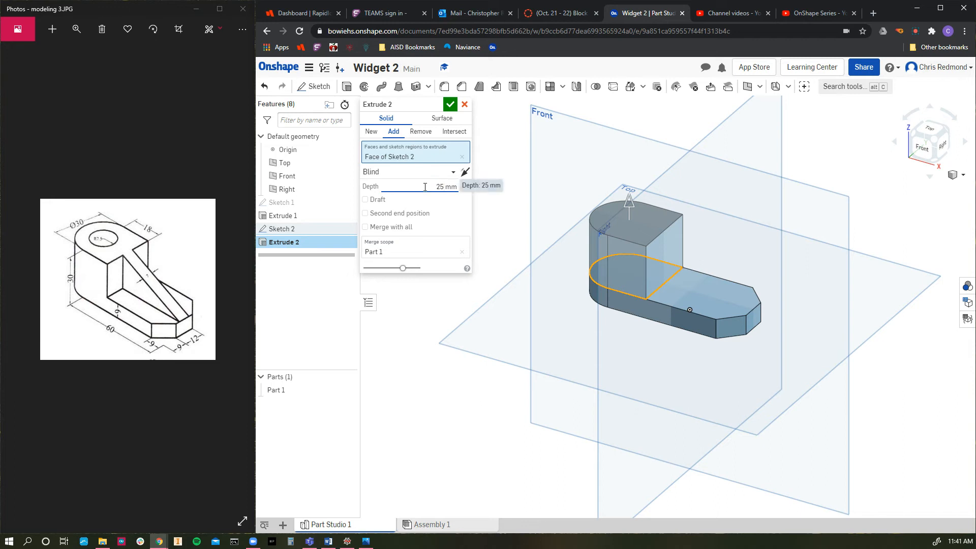
key("BackSpace")
type("1")
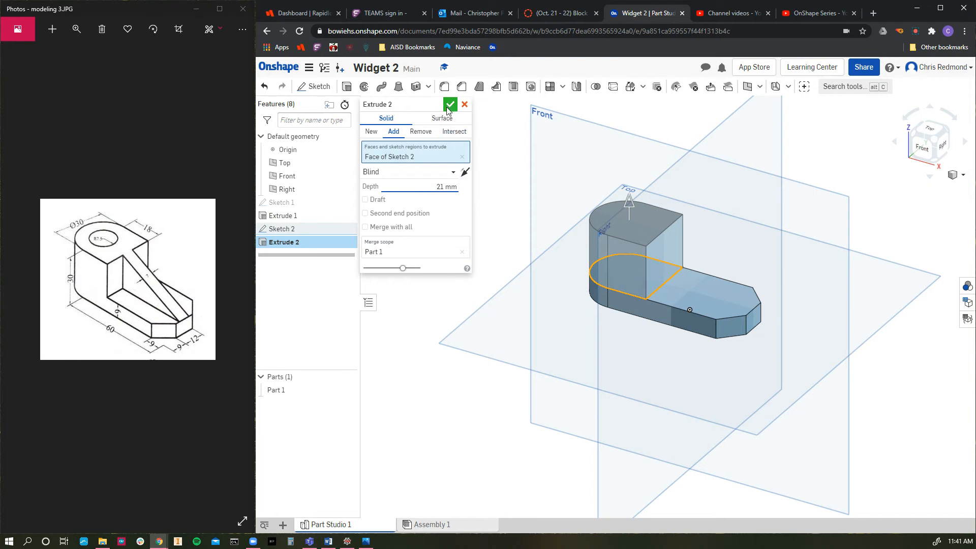
key("Return")
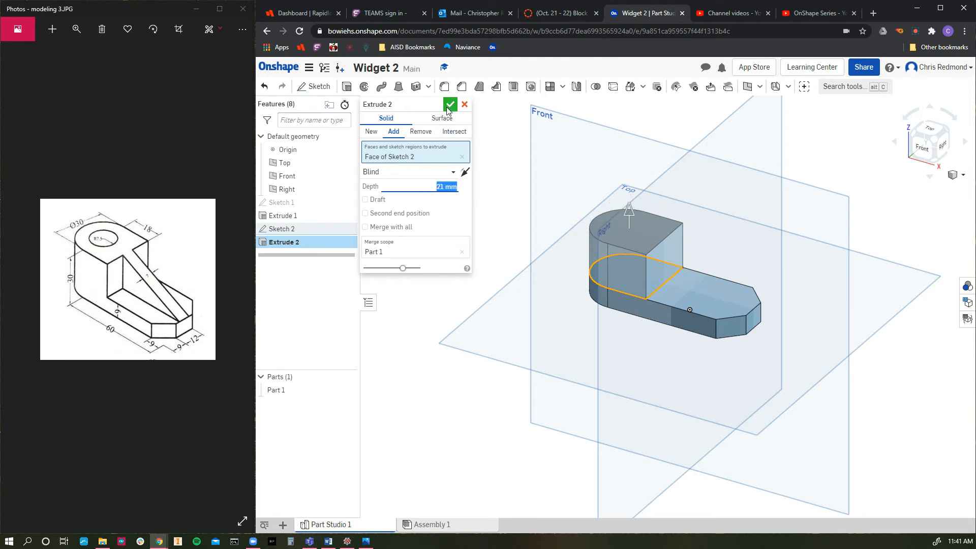
left_click(450, 106)
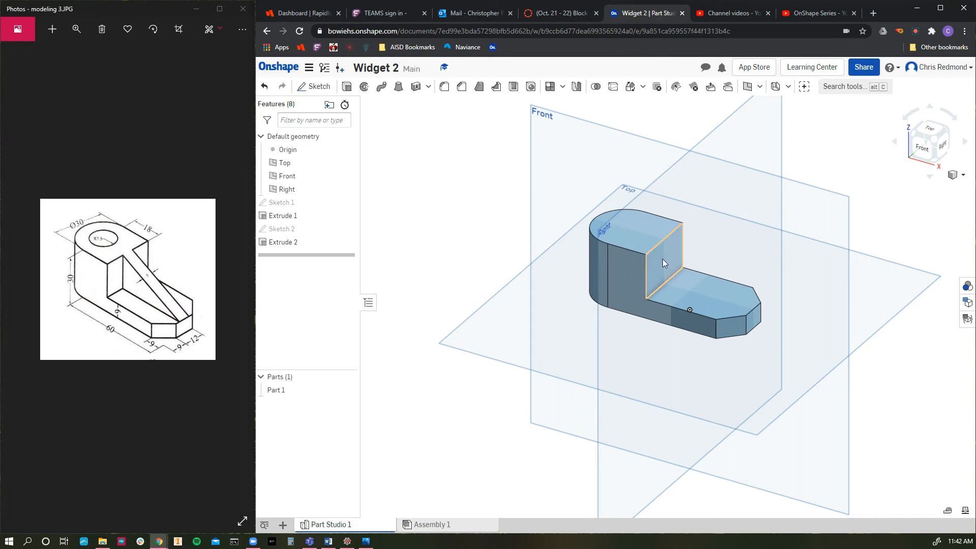
Step: Start a new sketch on the boss's flat vertical face above the base and view it straight on from the right
left_click(319, 86)
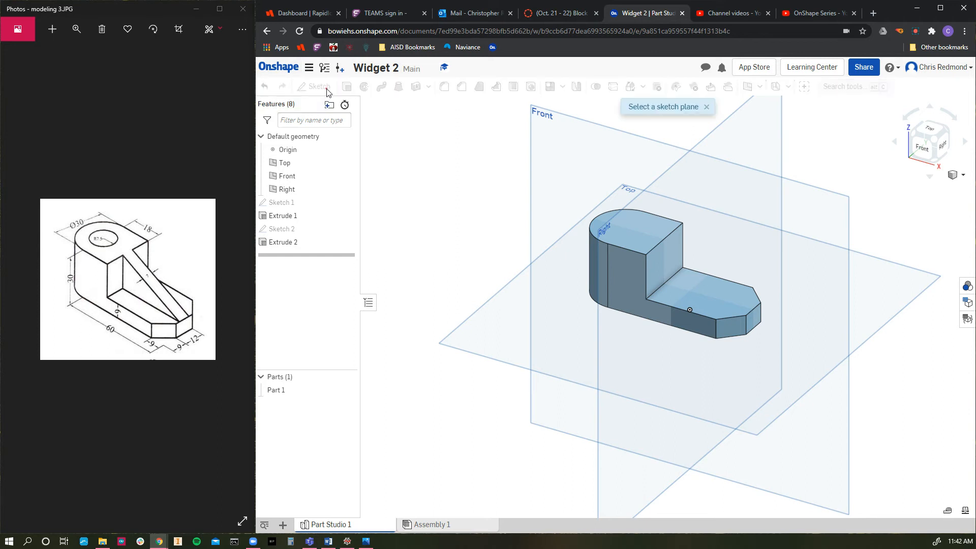
left_click(660, 261)
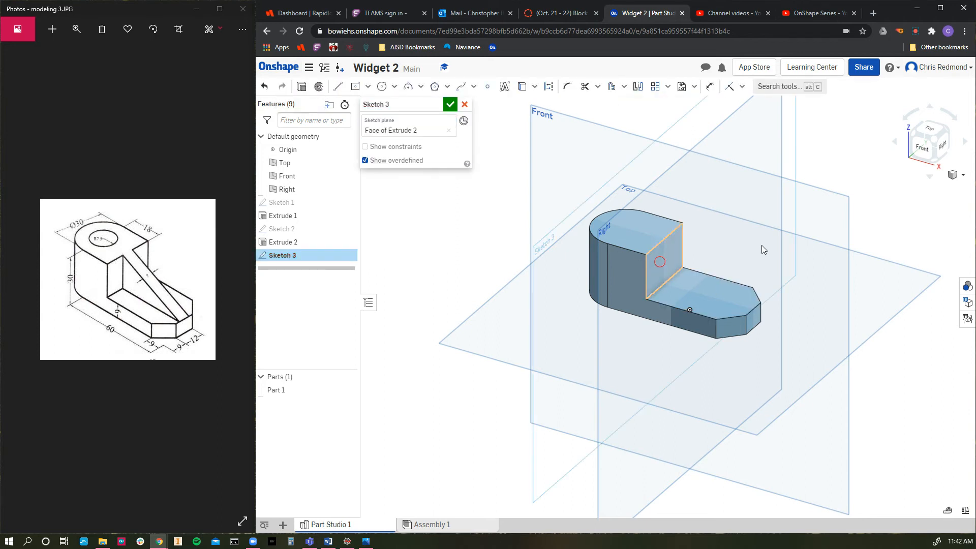
left_click(943, 147)
scroll(694, 270, "down", 3)
scroll(690, 270, "up", 2)
scroll(688, 270, "up", 5)
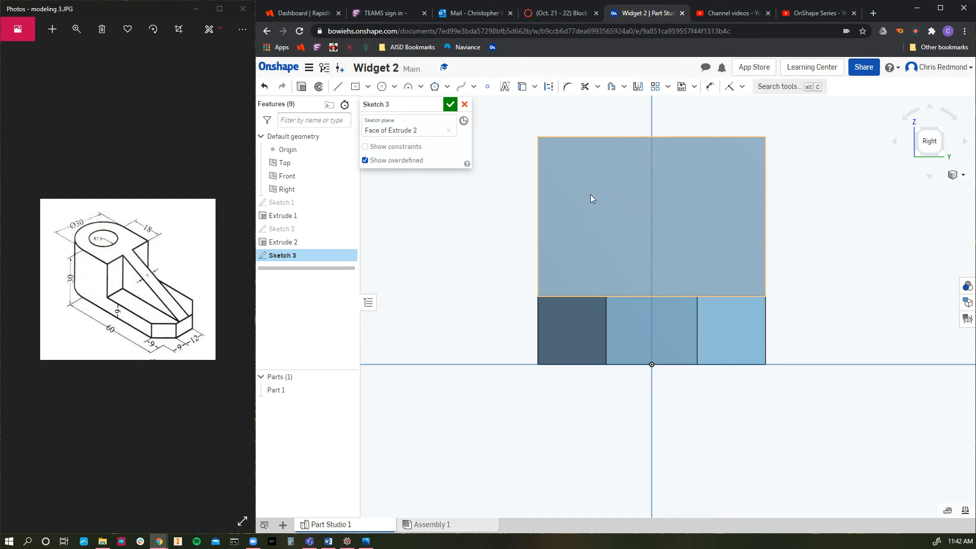
Step: Draw a corner rectangle from the top to the bottom edge of the boss face, and set its width to 7 mm
left_click(367, 87)
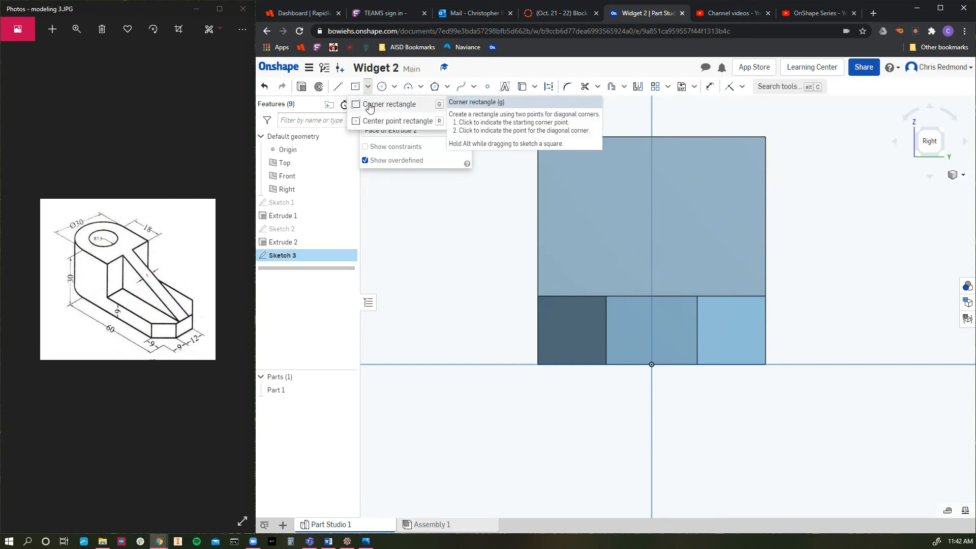
left_click(370, 105)
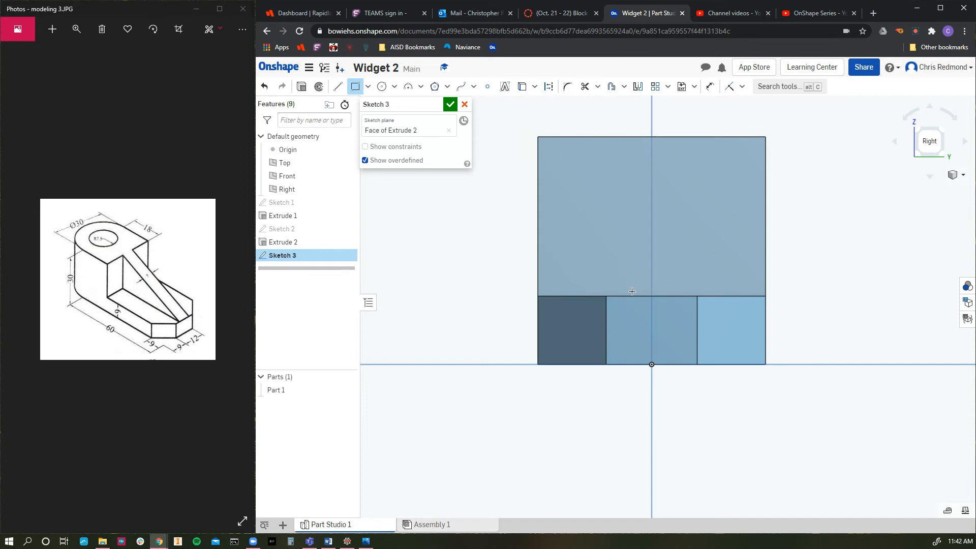
left_click(620, 136)
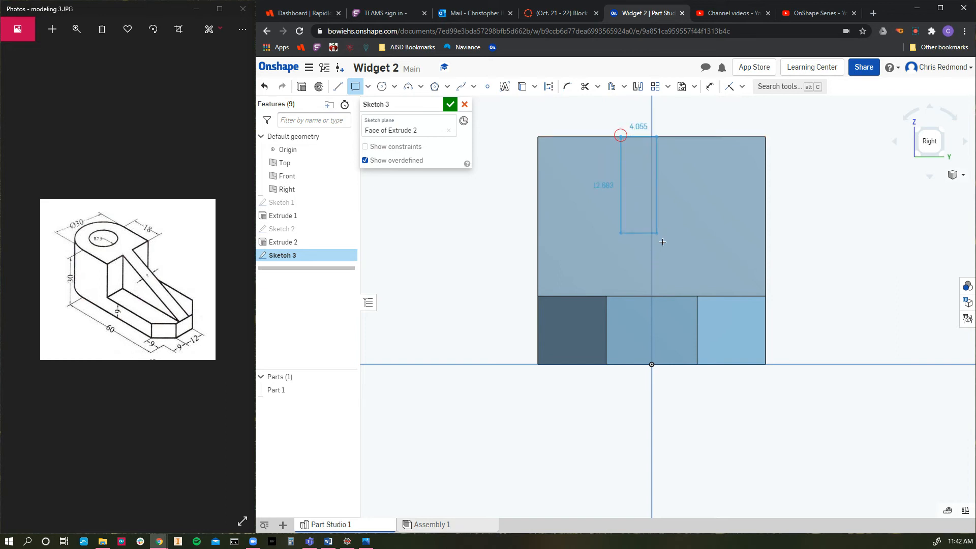
left_click(676, 295)
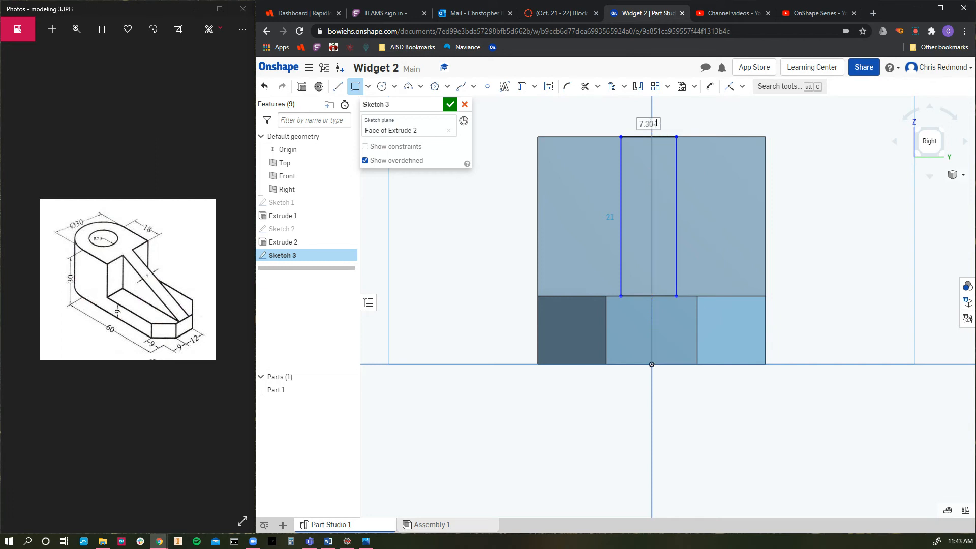
double_click(656, 123)
type("7")
key("Return")
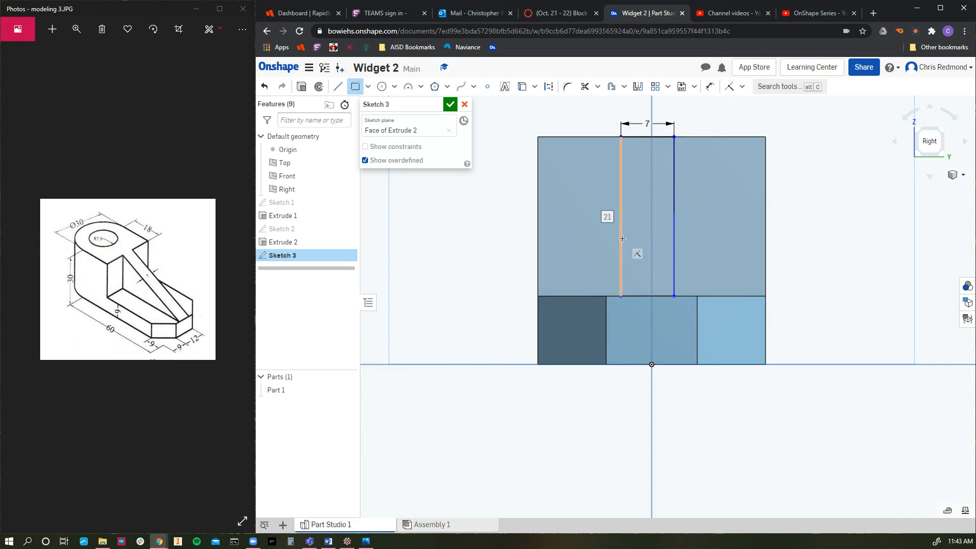
key("Escape")
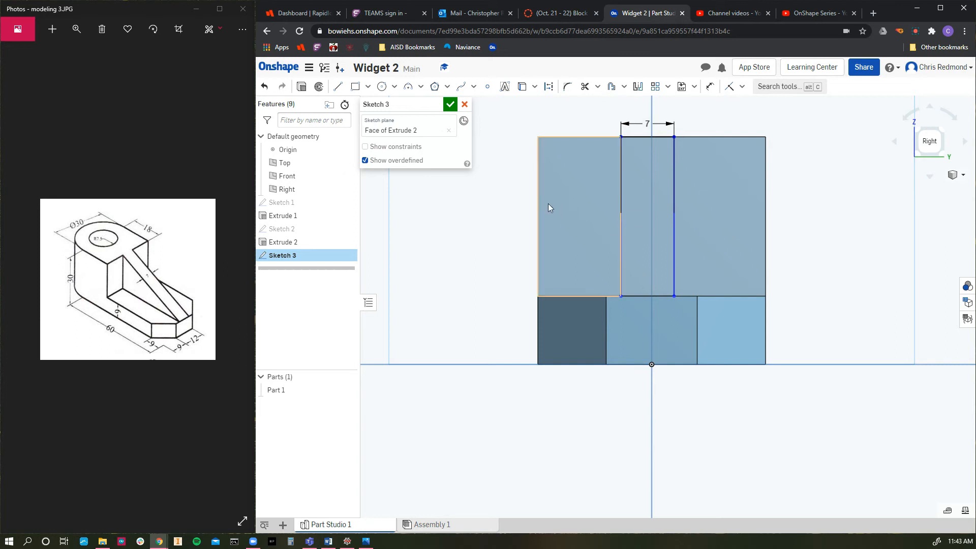
left_click(673, 240)
left_click(621, 148)
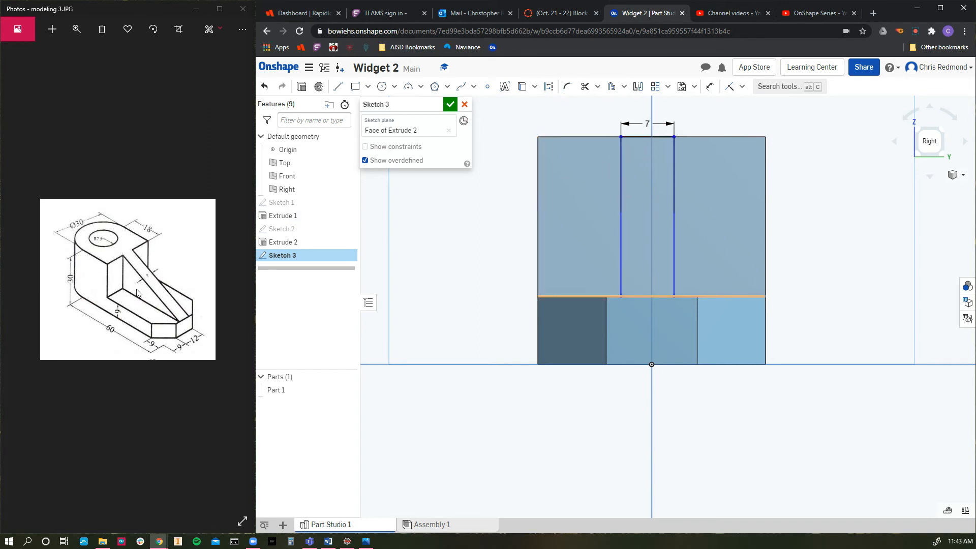
key("Escape")
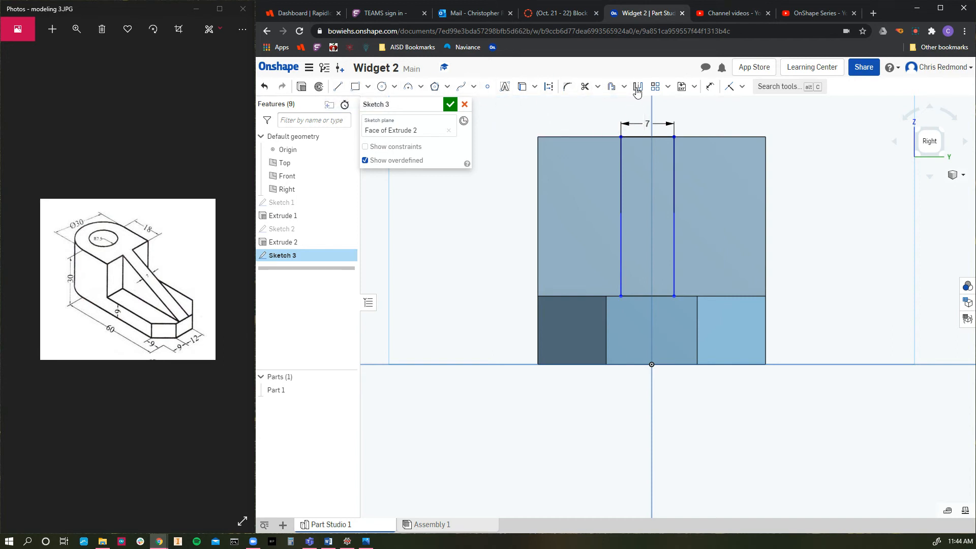
Step: Dimension the rectangle's left side 8 mm from the left edge of the boss face
left_click(710, 87)
left_click(538, 136)
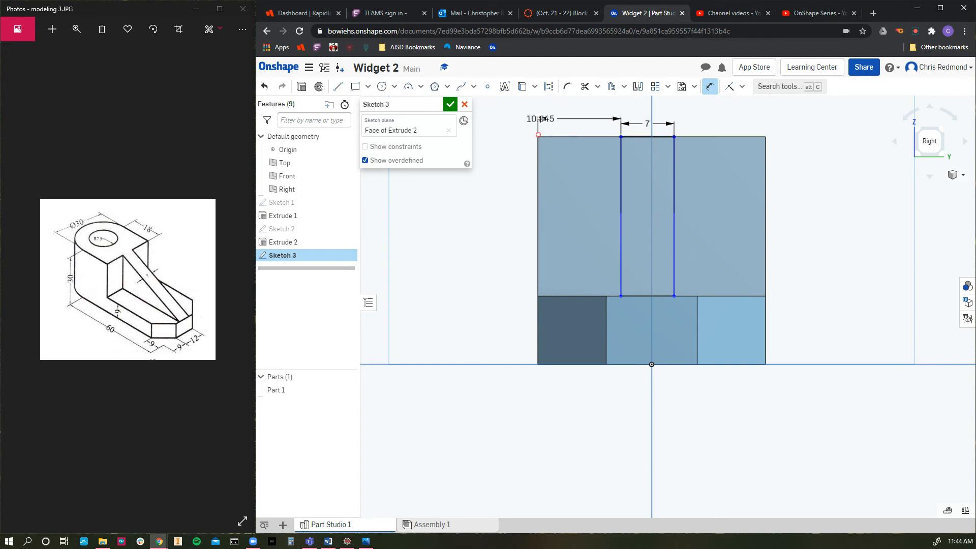
left_click(572, 118)
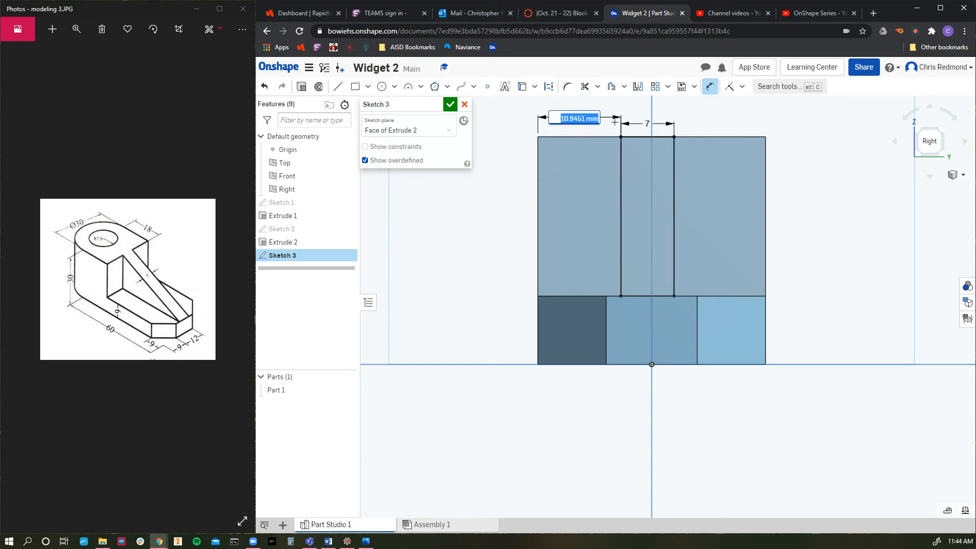
type("8")
key("Return")
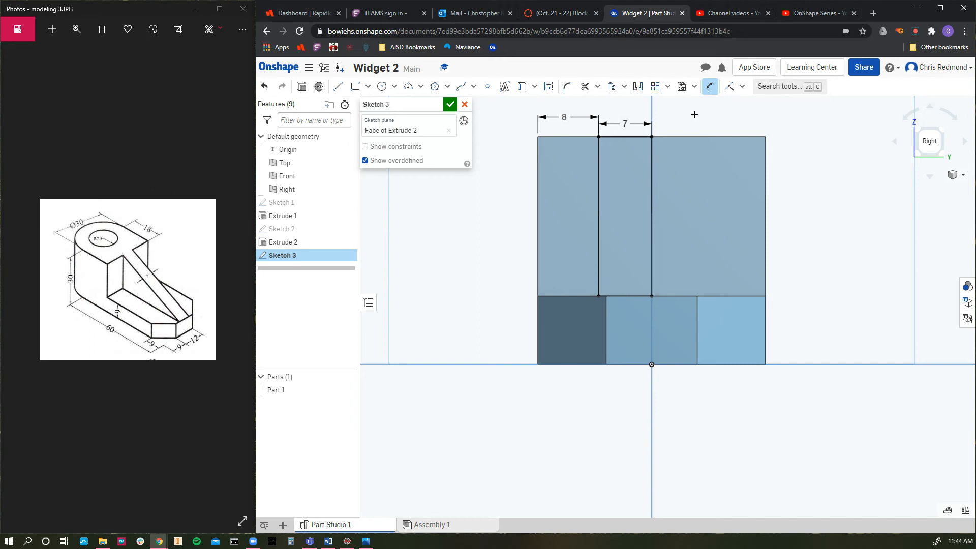
Step: Set the rectangle's offset from the left edge of the boss face to 11.5 mm and finish the sketch
double_click(566, 119)
type("11.5")
key("Return")
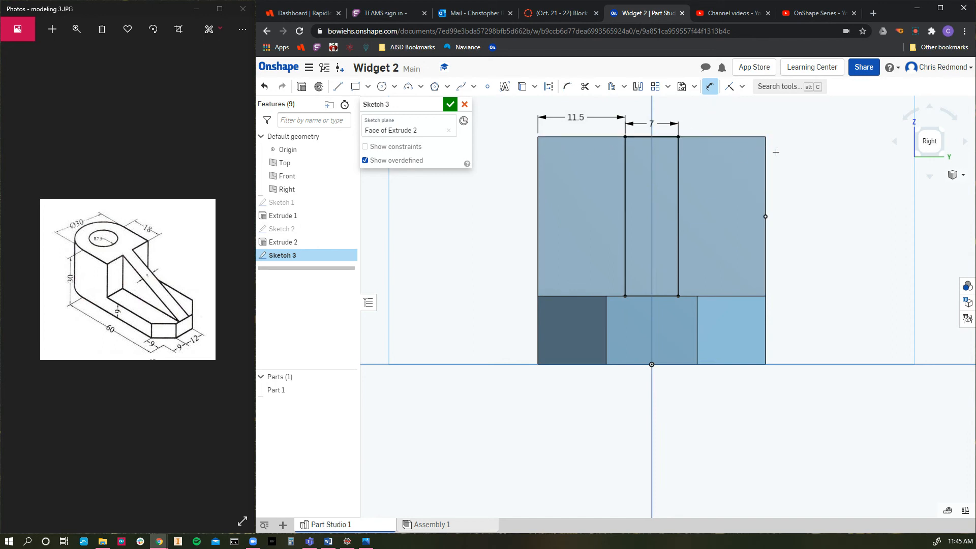
left_click(695, 139)
left_click(450, 106)
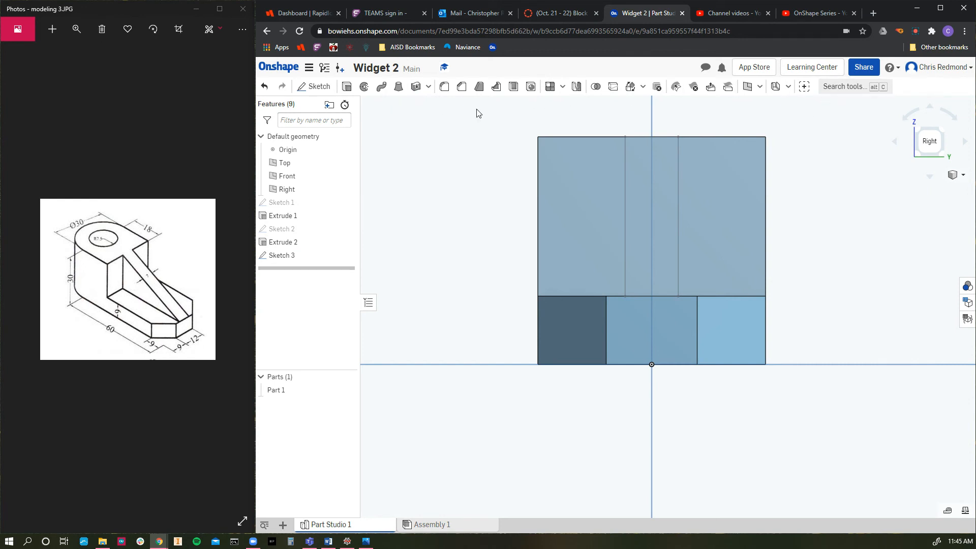
Step: Extrude the central 7 mm strip of the boss-face sketch as an Add, up to the flat end face of the base
left_click(921, 132)
scroll(650, 294, "up", 3)
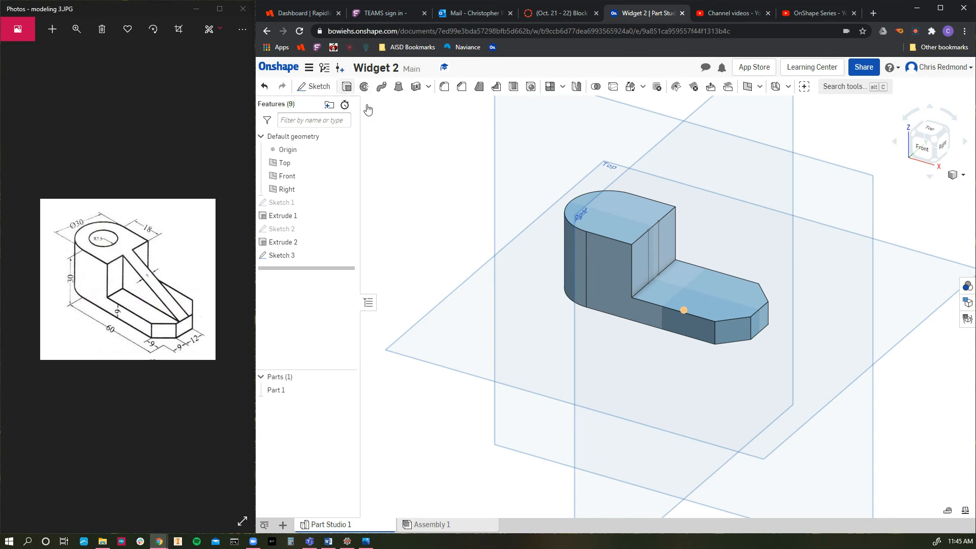
left_click(346, 86)
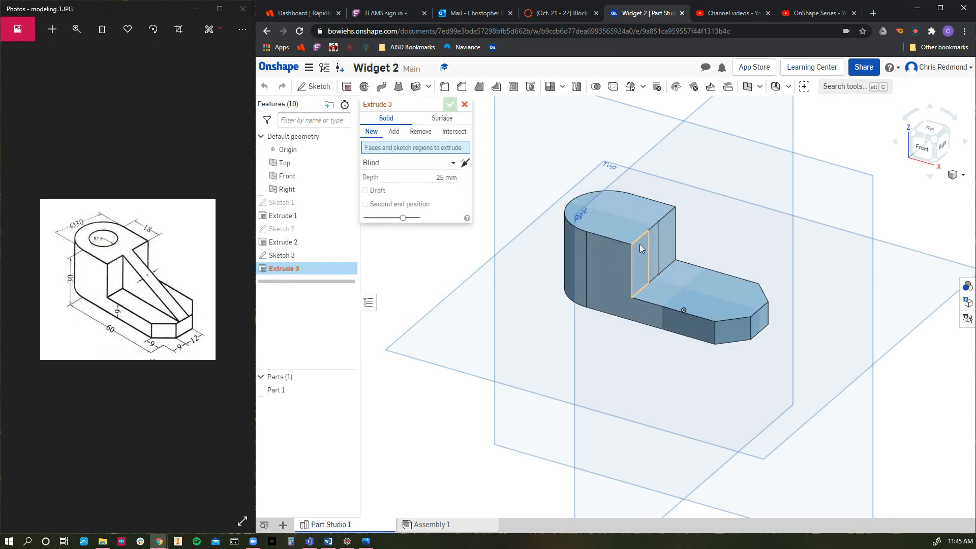
left_click(654, 243)
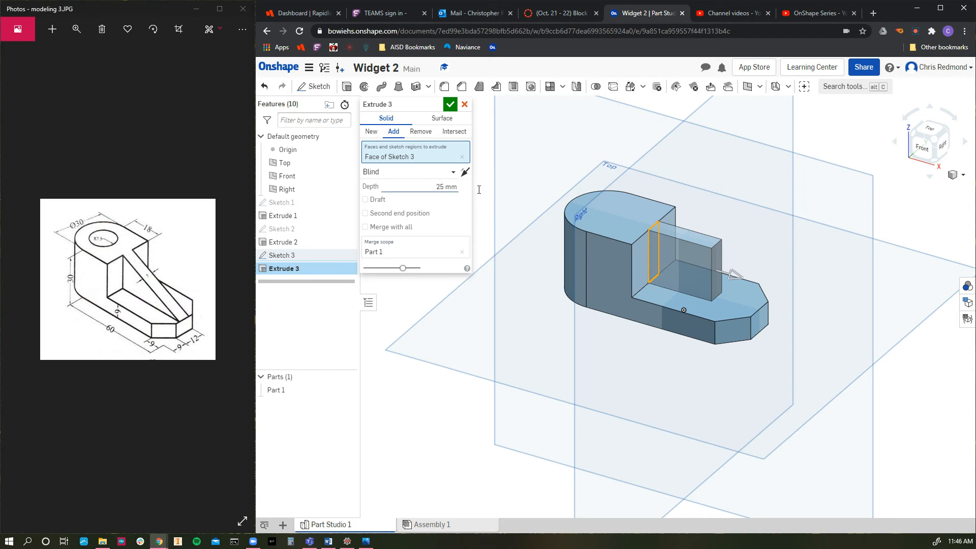
left_click(454, 174)
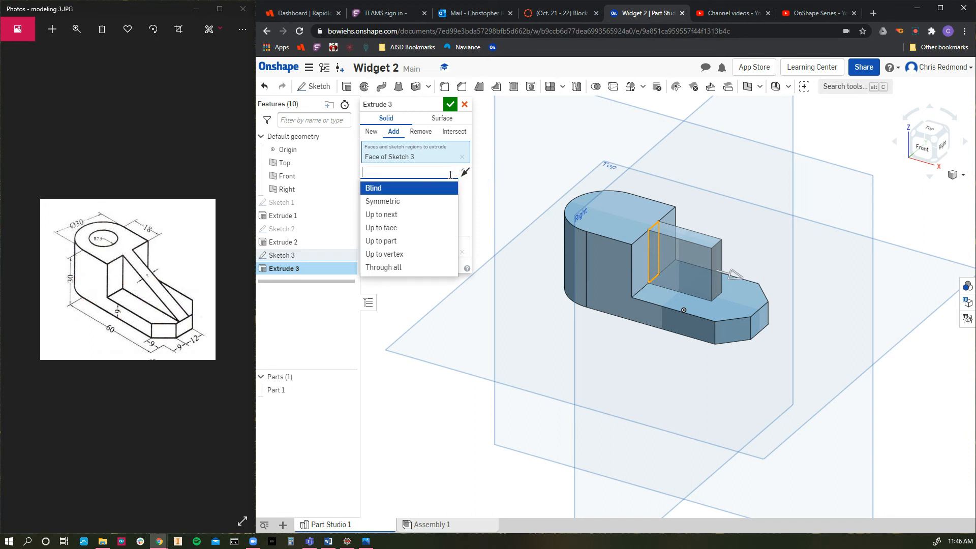
left_click(401, 228)
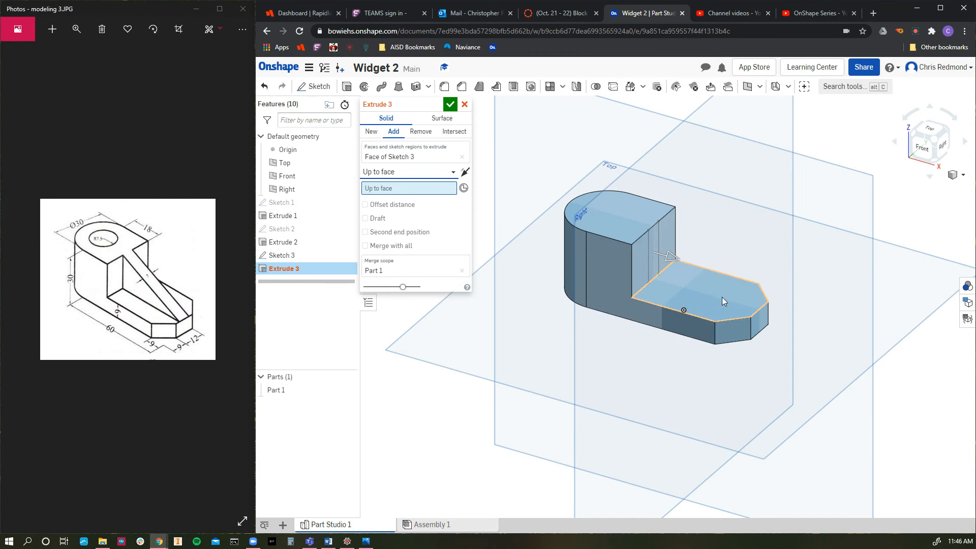
left_click(762, 323)
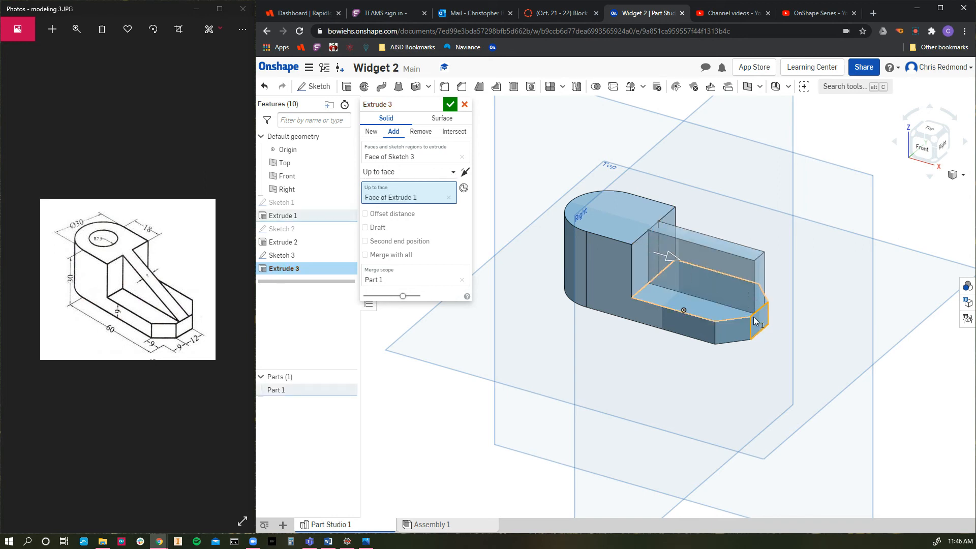
left_click(449, 105)
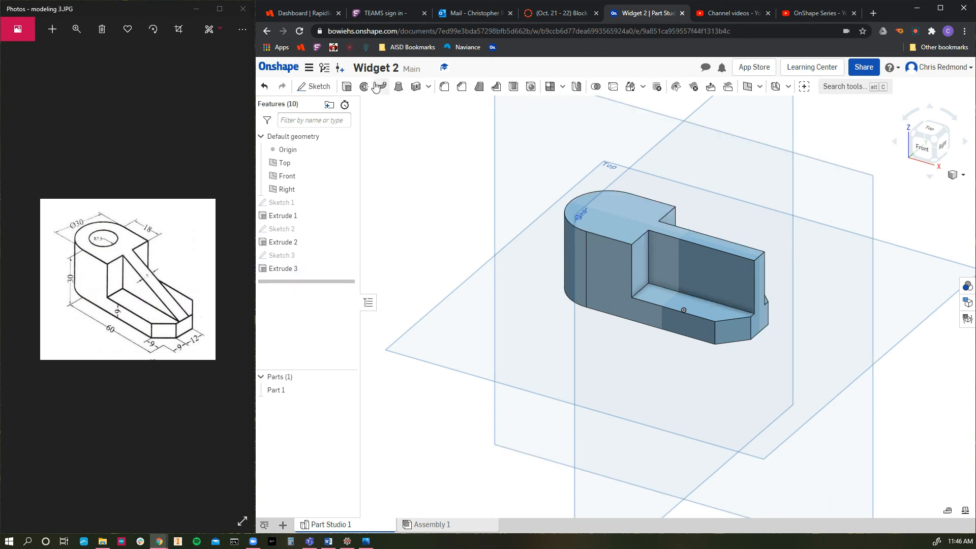
Step: Start a new sketch on the rib's front side face and view it straight on from the front
left_click(305, 87)
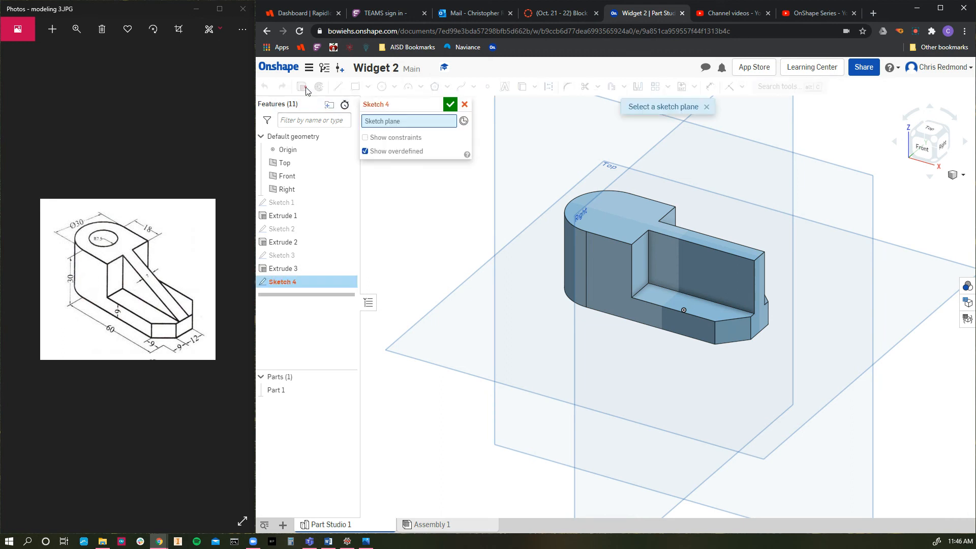
left_click(697, 268)
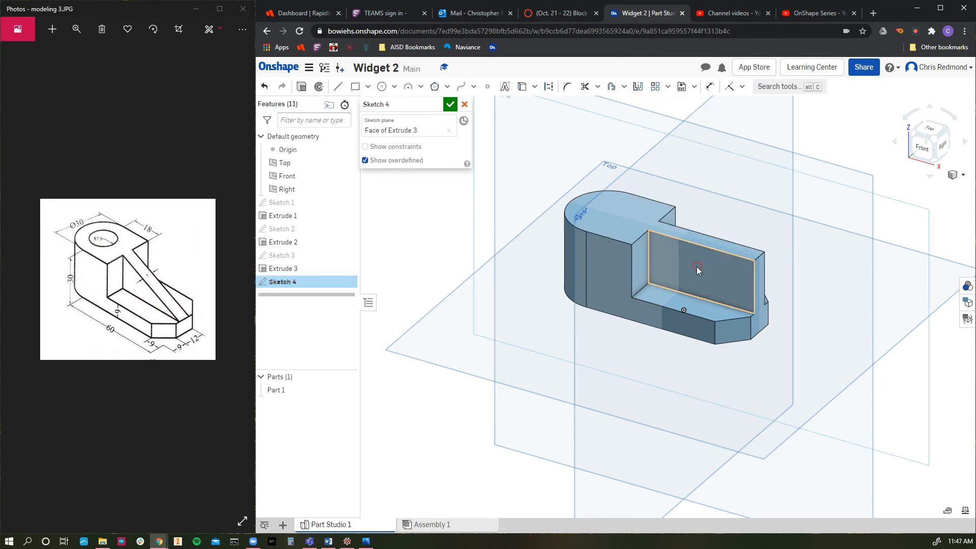
left_click(922, 147)
scroll(684, 263, "down", 3)
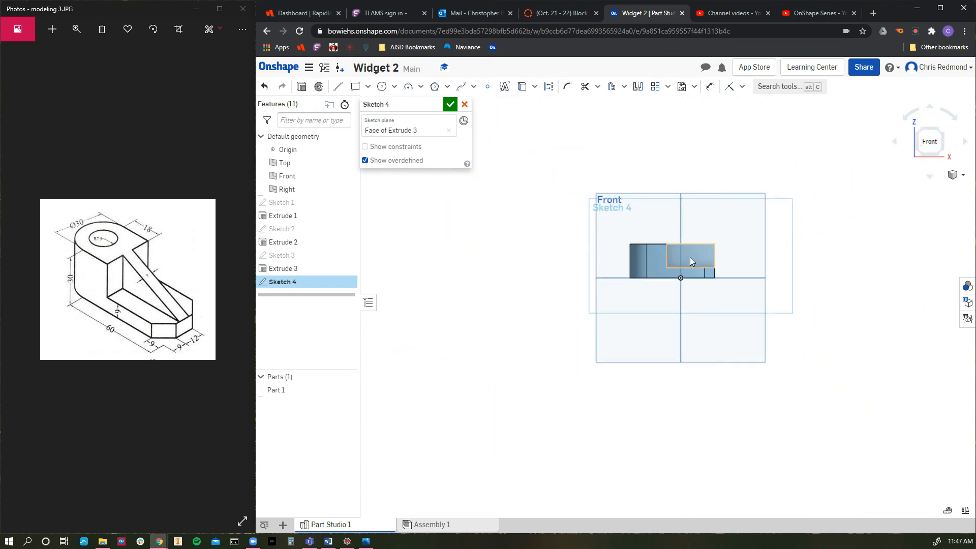
scroll(690, 258, "up", 6)
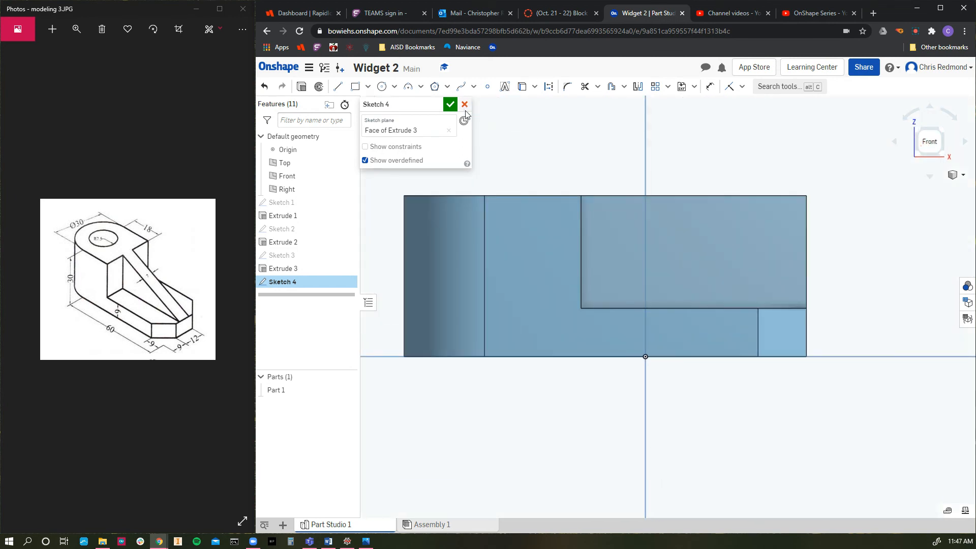
Step: Draw a diagonal line from the rib's upper corner at the boss to its lower outer corner at the base, and finish the sketch
left_click(338, 87)
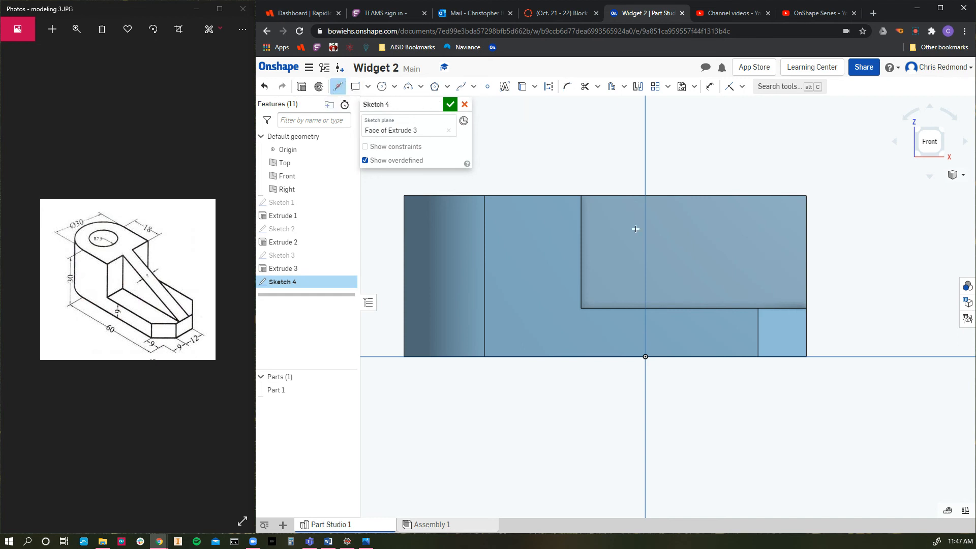
left_click(581, 195)
left_click(804, 308)
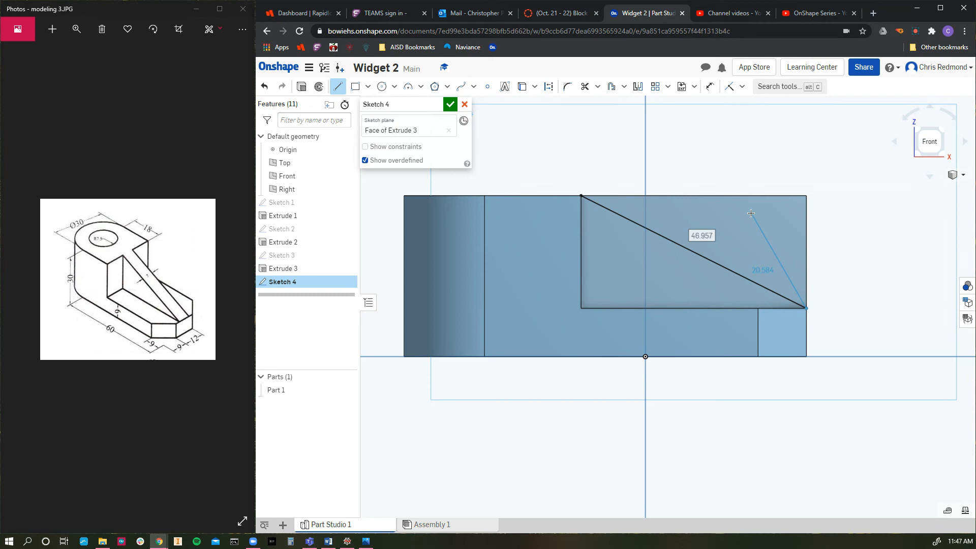
key("Escape")
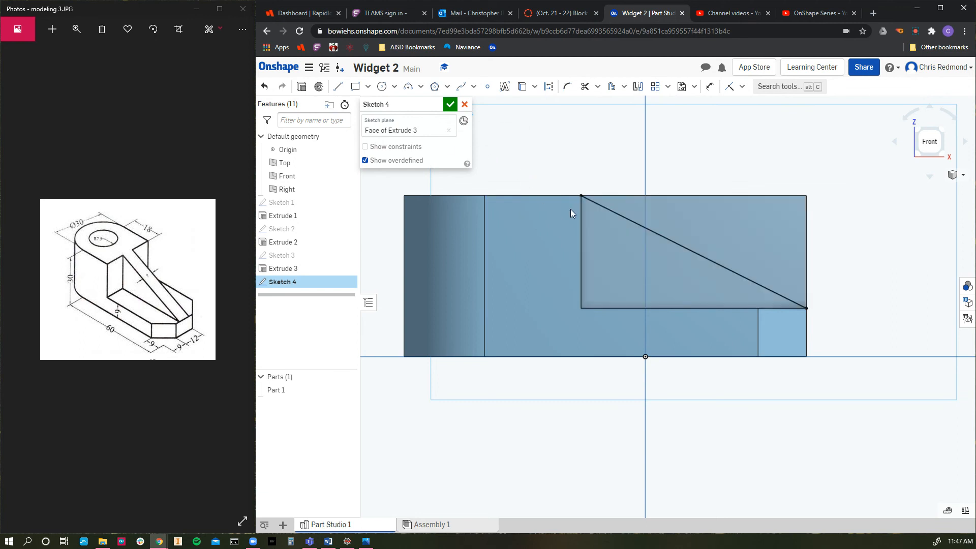
left_click(449, 105)
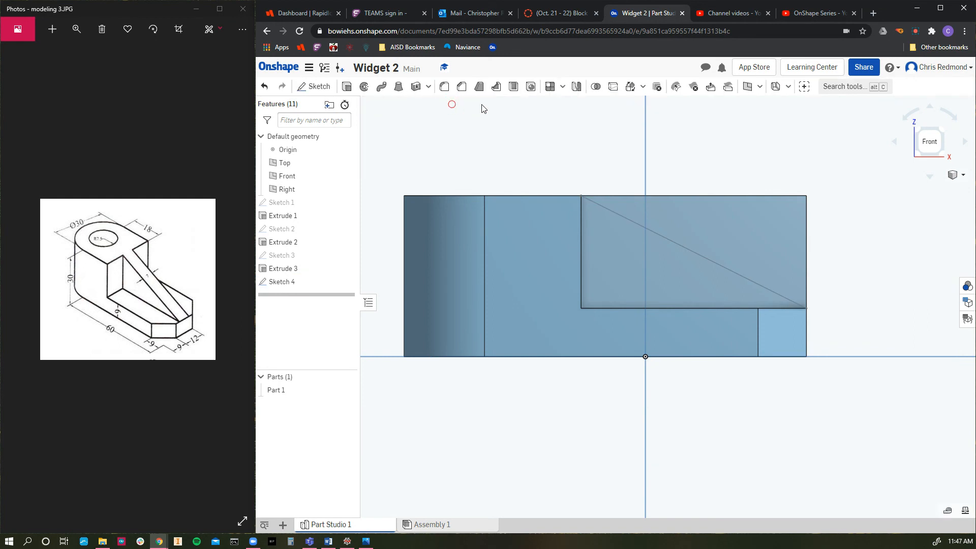
Step: Cut away the rib's upper triangle above the diagonal line with a Remove extrude set to Through all
left_click(939, 133)
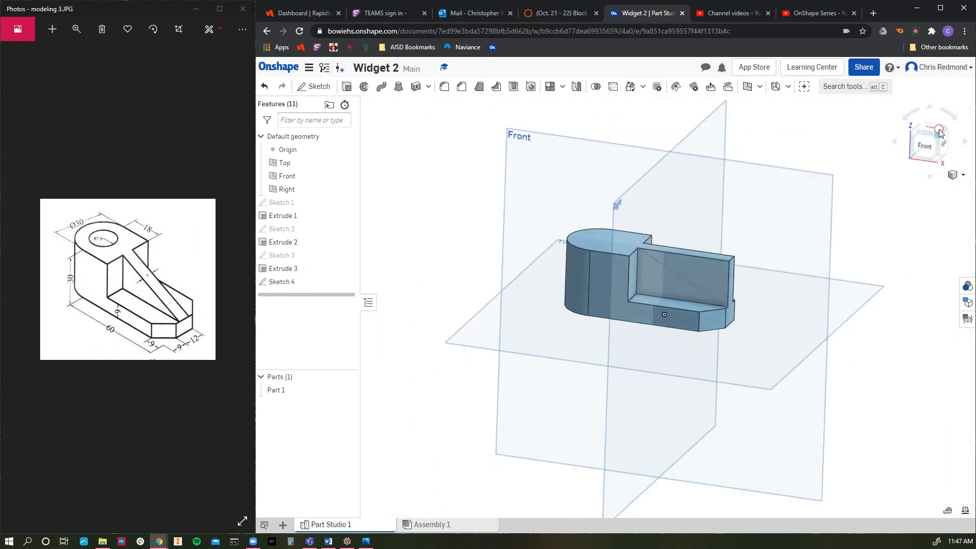
scroll(676, 292, "down", 4)
scroll(674, 294, "up", 5)
scroll(675, 288, "up", 5)
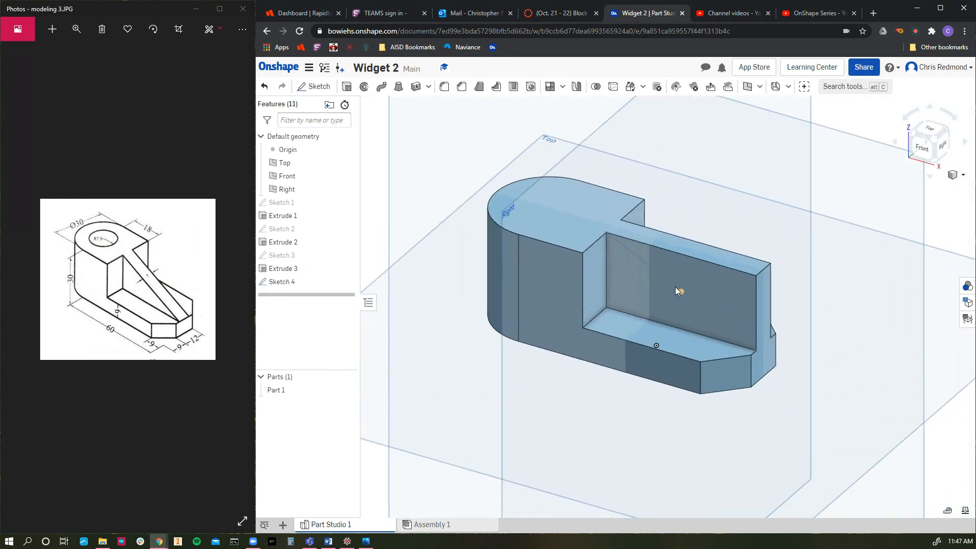
left_click(346, 87)
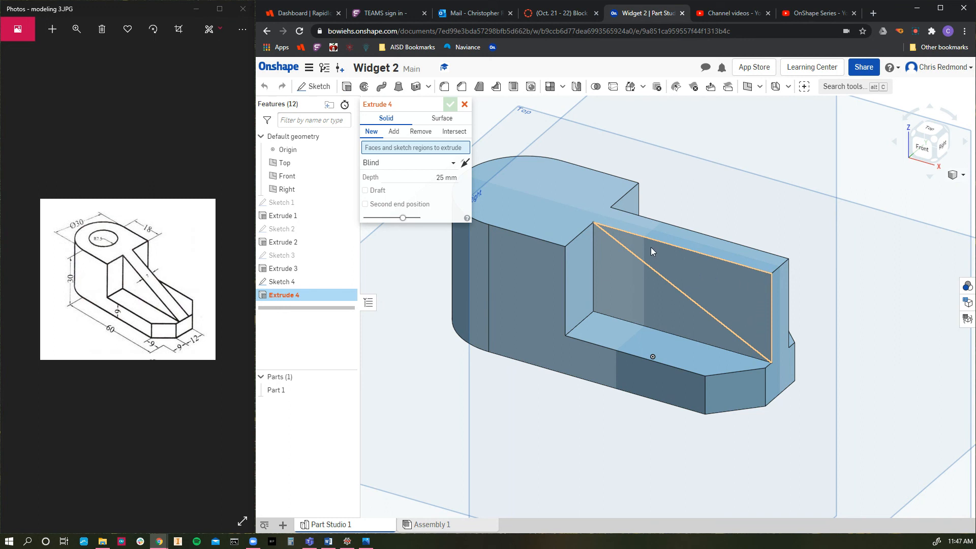
left_click(663, 257)
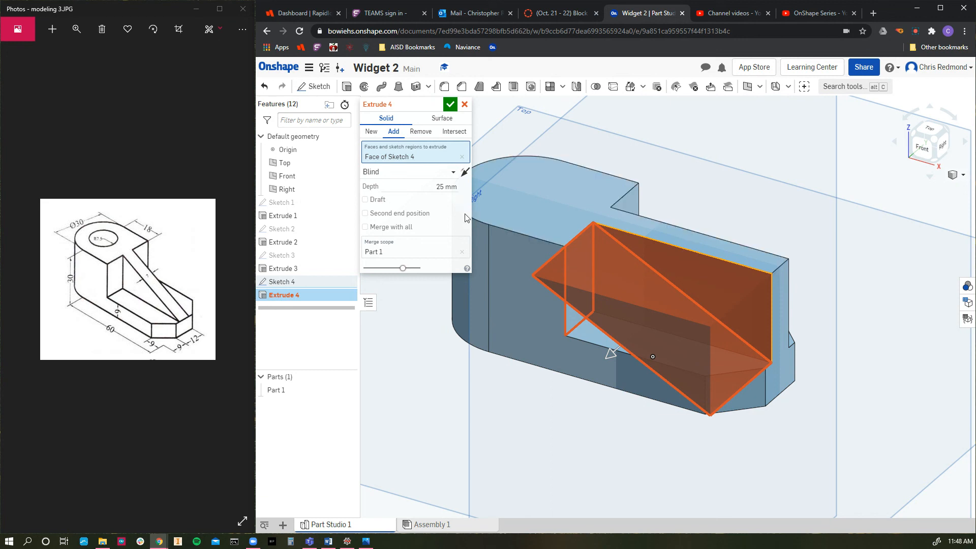
left_click(420, 132)
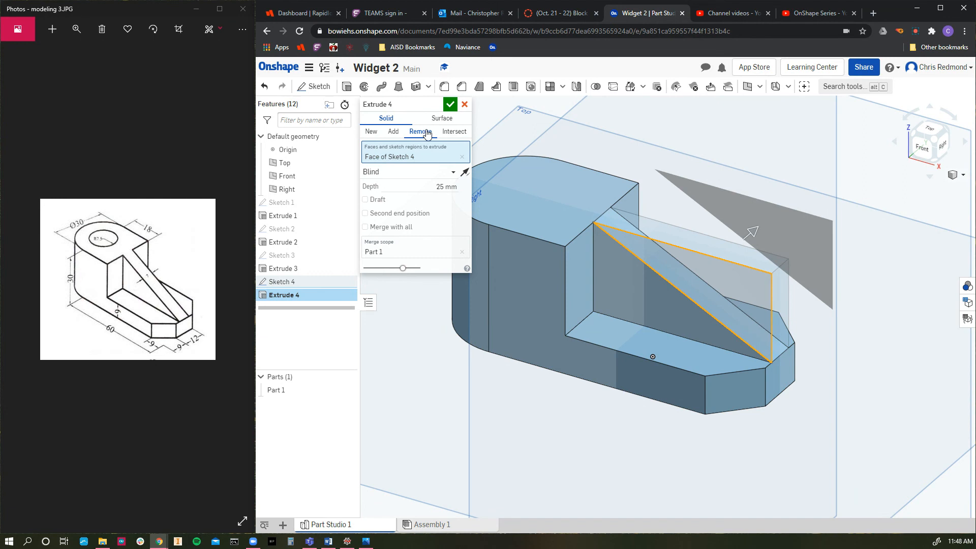
left_click(449, 178)
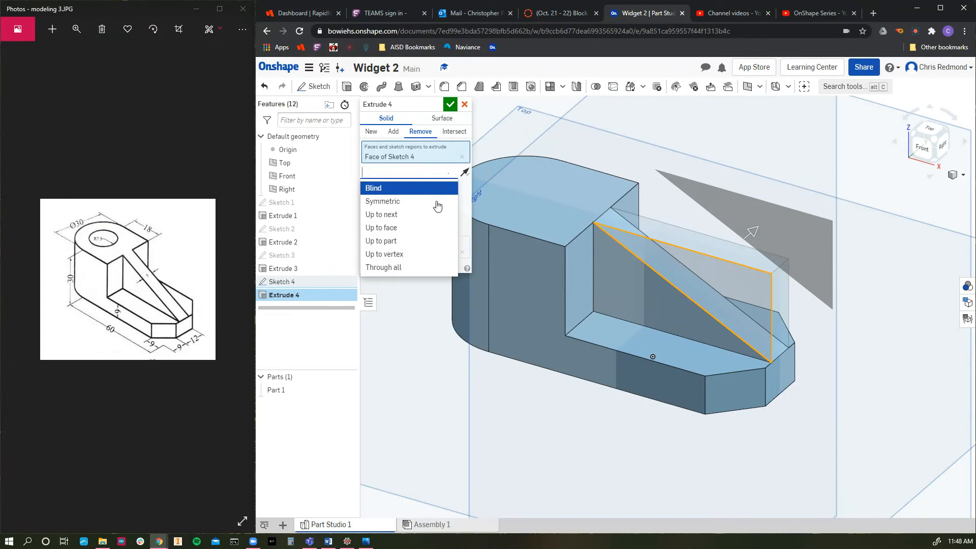
left_click(401, 269)
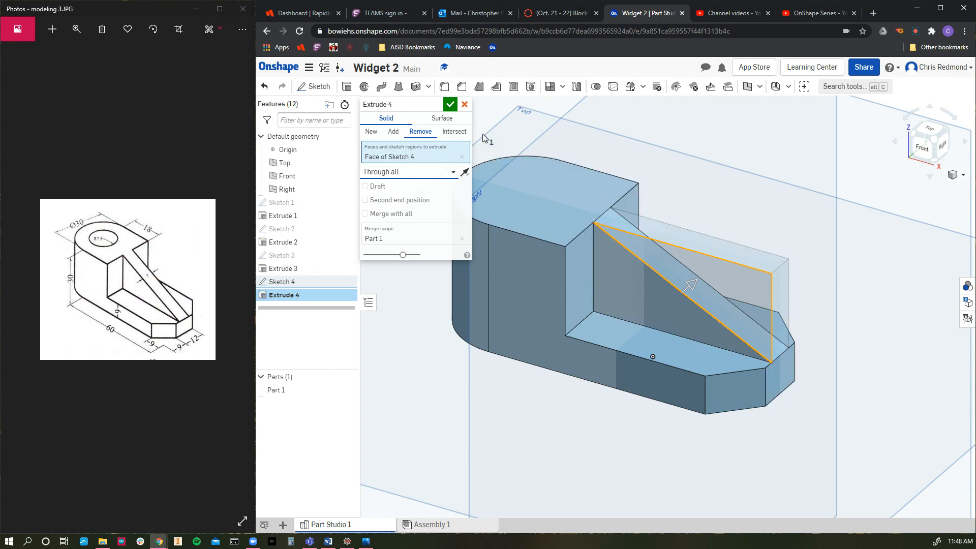
left_click(450, 104)
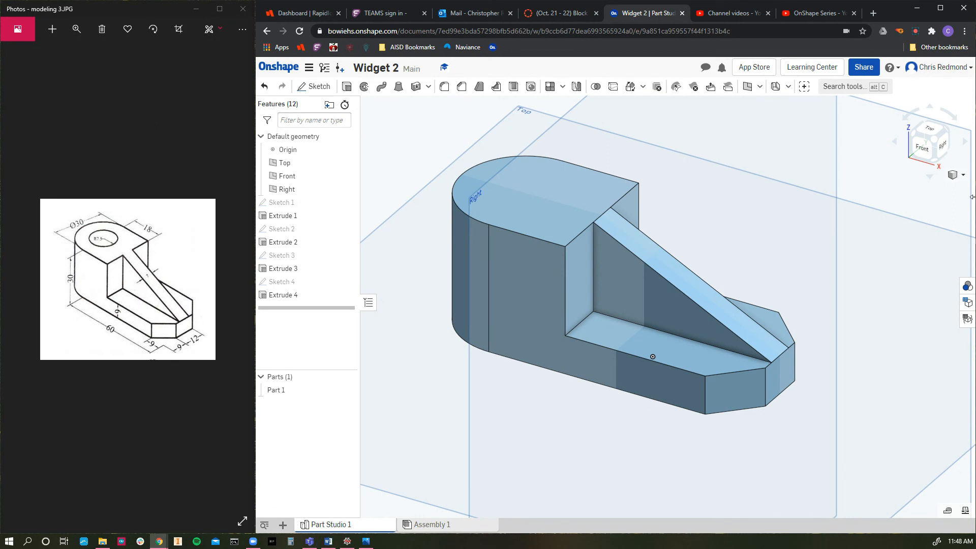
Step: Start a new sketch on the top face of the boss and view it straight on from above
left_click(933, 139)
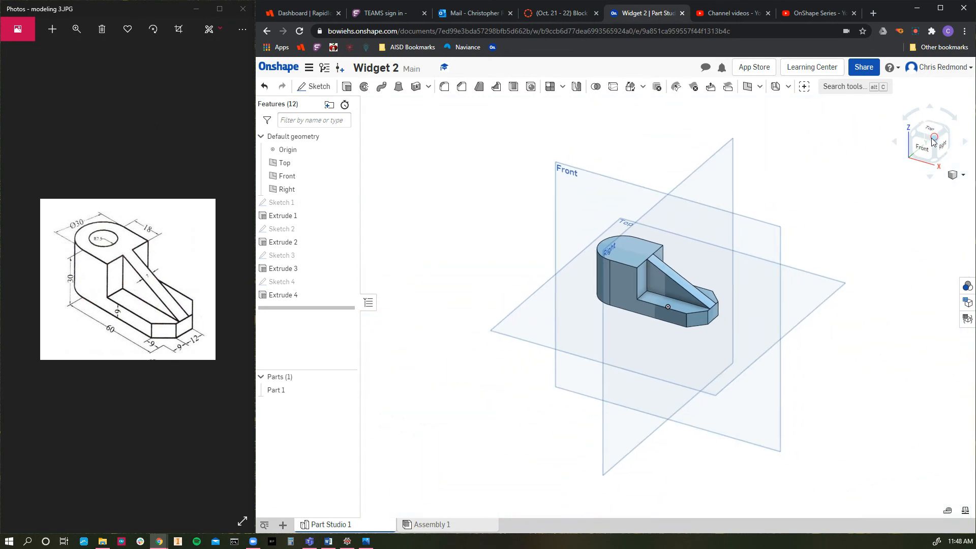
right_click_drag(734, 303, 660, 158)
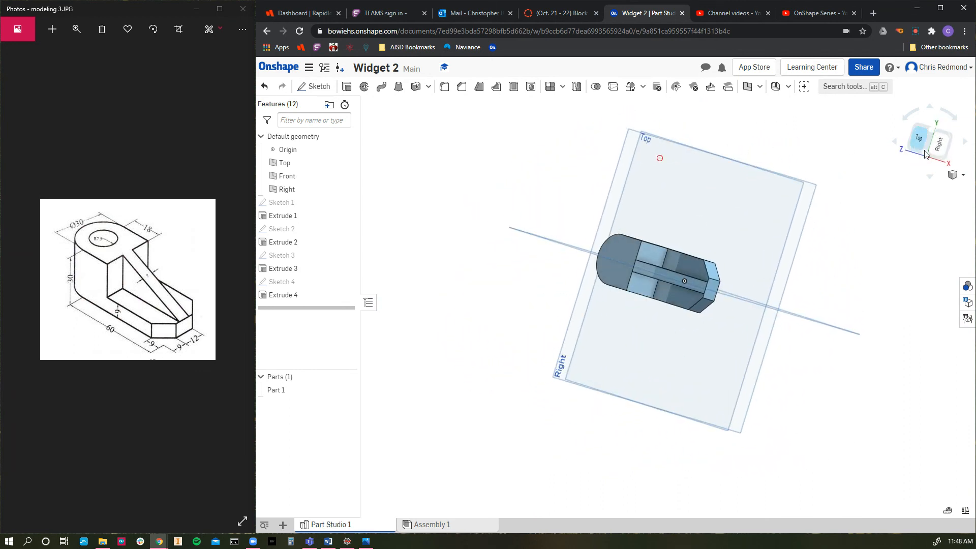
left_click(962, 175)
left_click(910, 193)
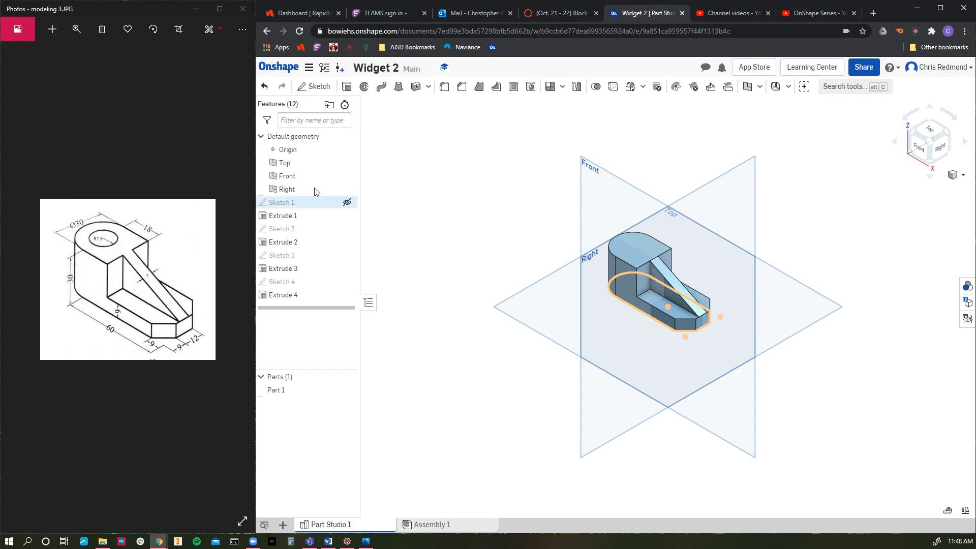
scroll(647, 258, "up", 5)
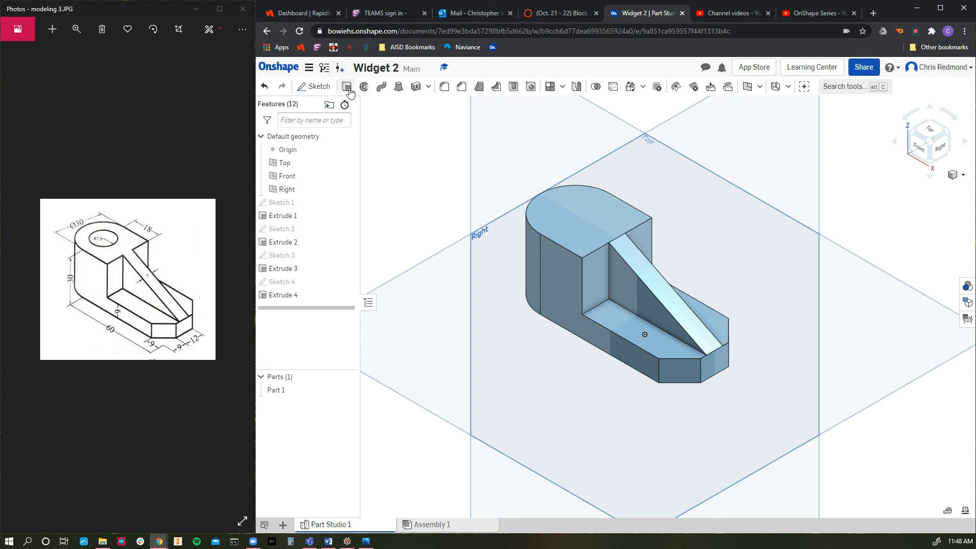
left_click(313, 87)
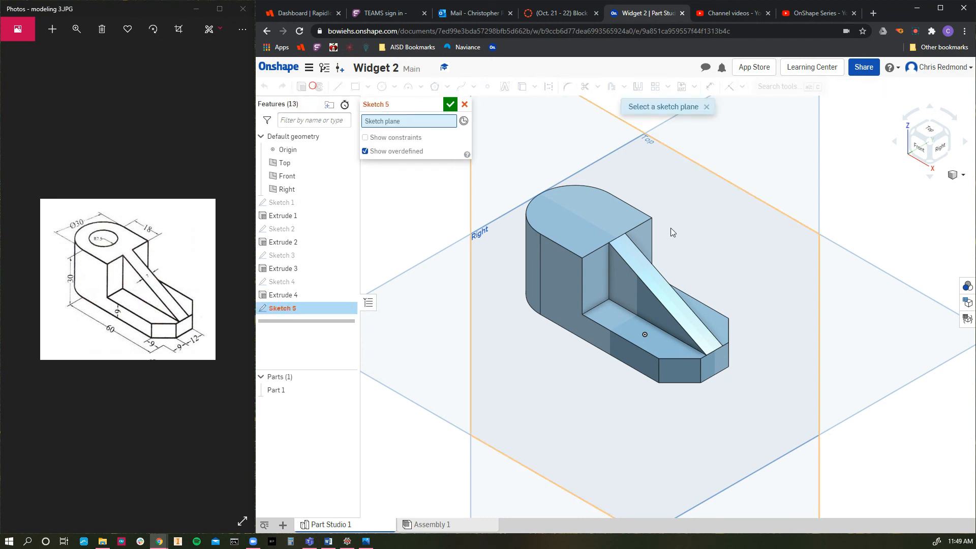
left_click(582, 221)
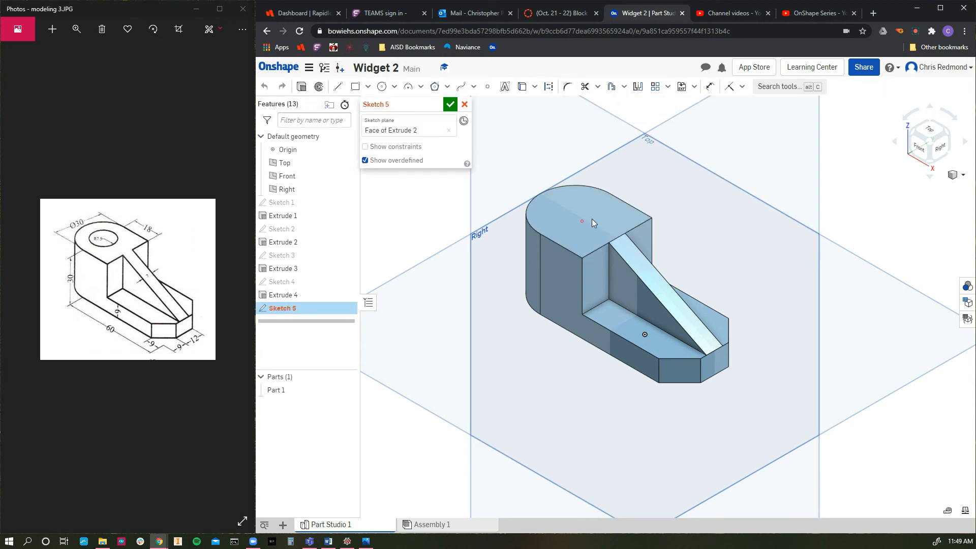
left_click(929, 131)
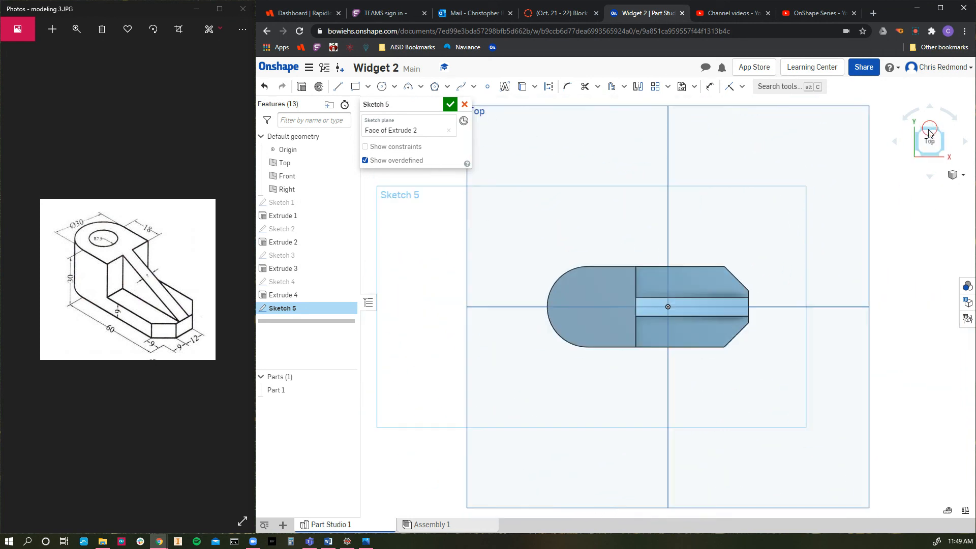
scroll(593, 303, "down", 3)
scroll(593, 303, "up", 5)
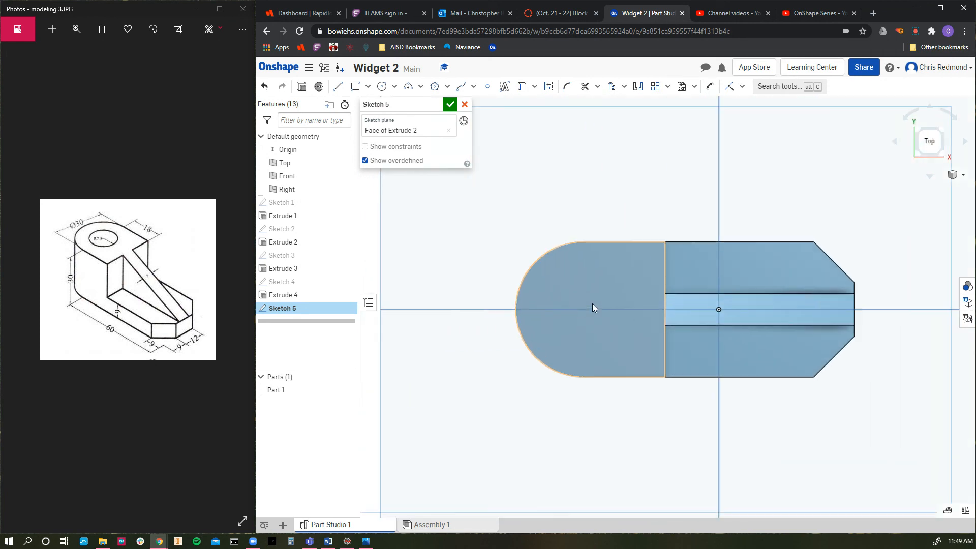
Step: Draw a circle centred on the boss's rounded end and set its diameter to 15 mm
left_click(381, 87)
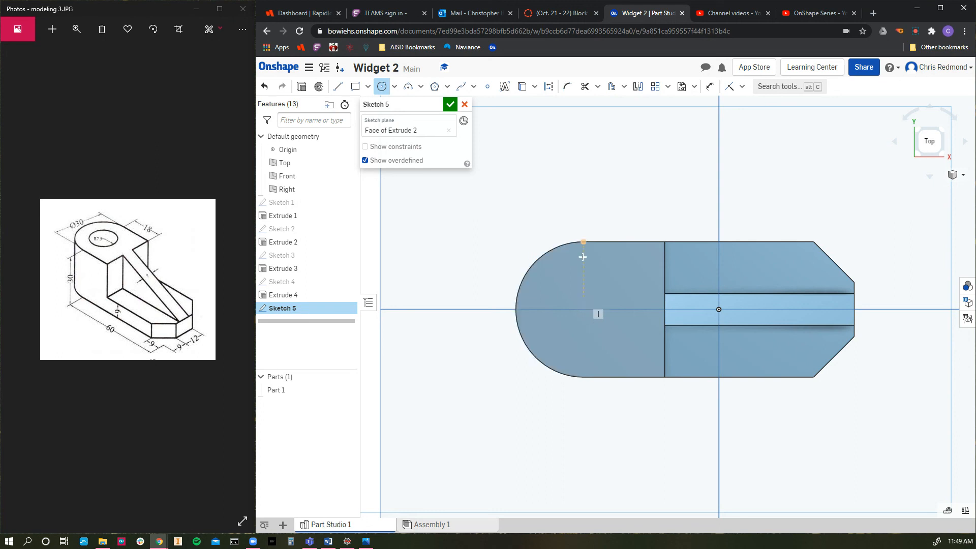
left_click(584, 309)
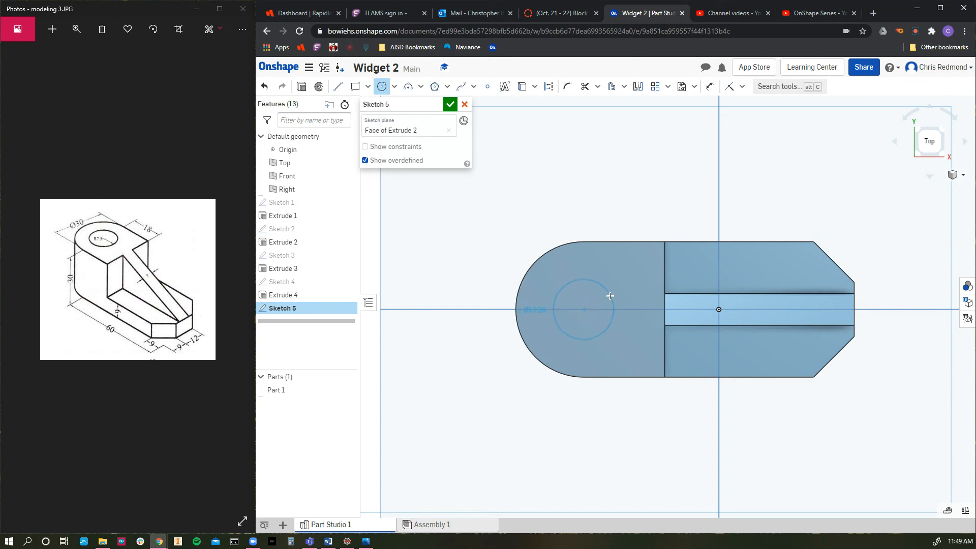
left_click(610, 296)
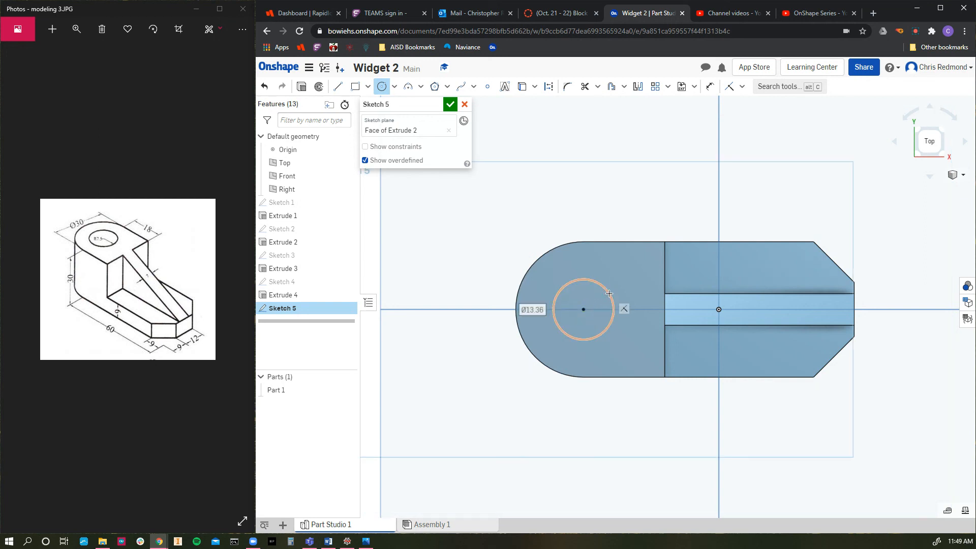
type("15")
key("Return")
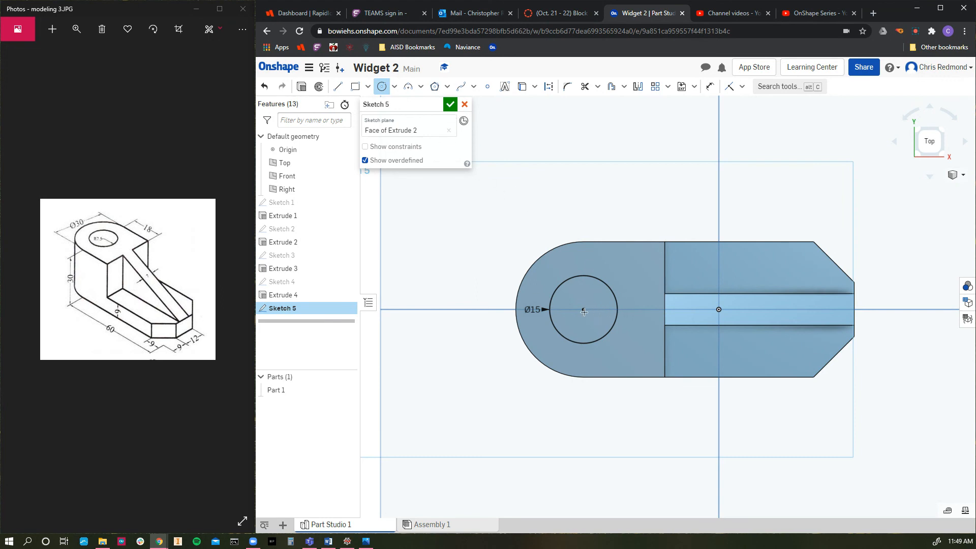
Step: Finish the circle sketch and cut the 15 mm circle through the boss with a Remove extrude set to Through all
left_click(449, 105)
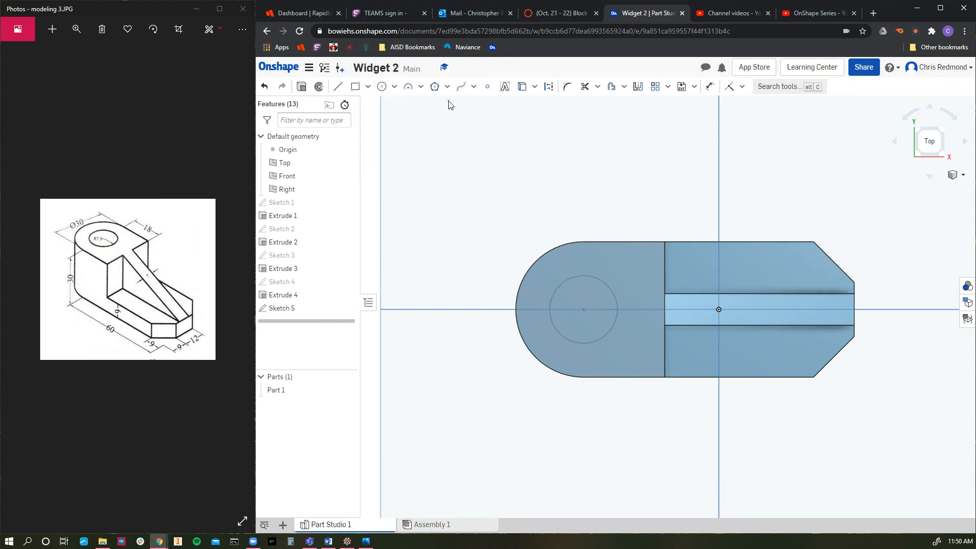
left_click(939, 155)
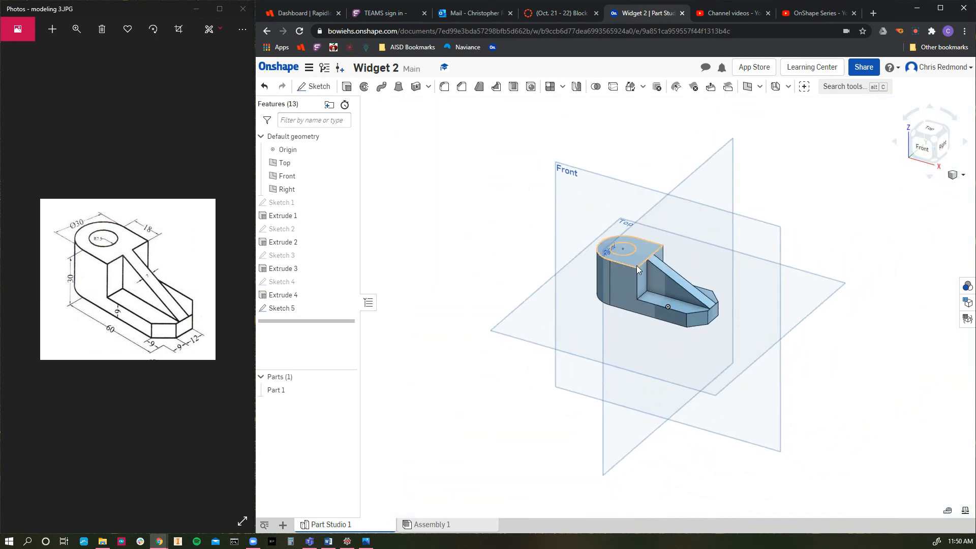
scroll(615, 265, "up", 4)
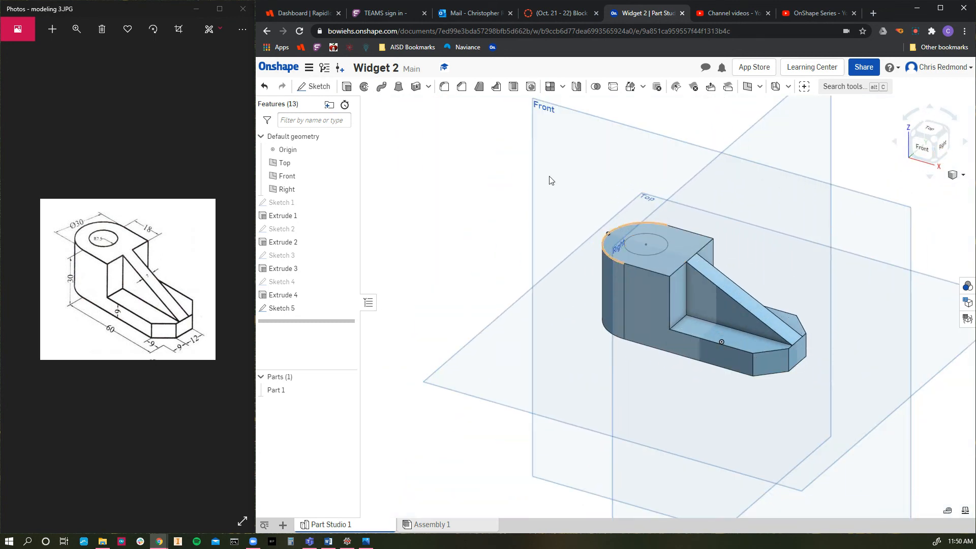
left_click(347, 87)
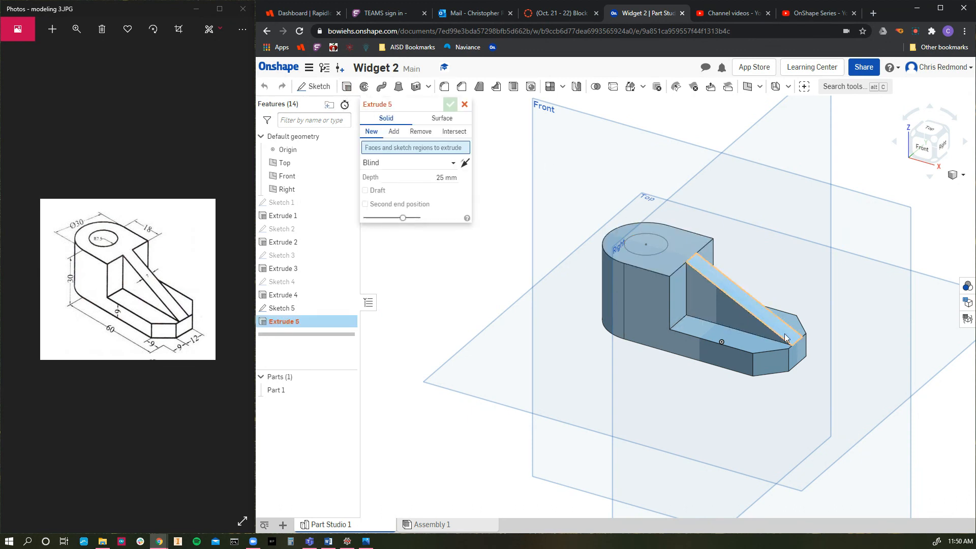
left_click(651, 249)
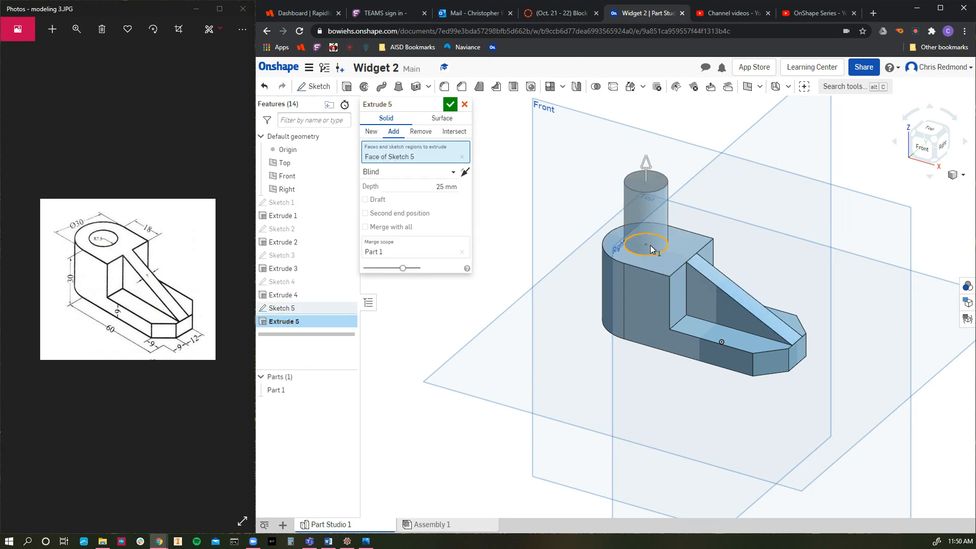
left_click(422, 132)
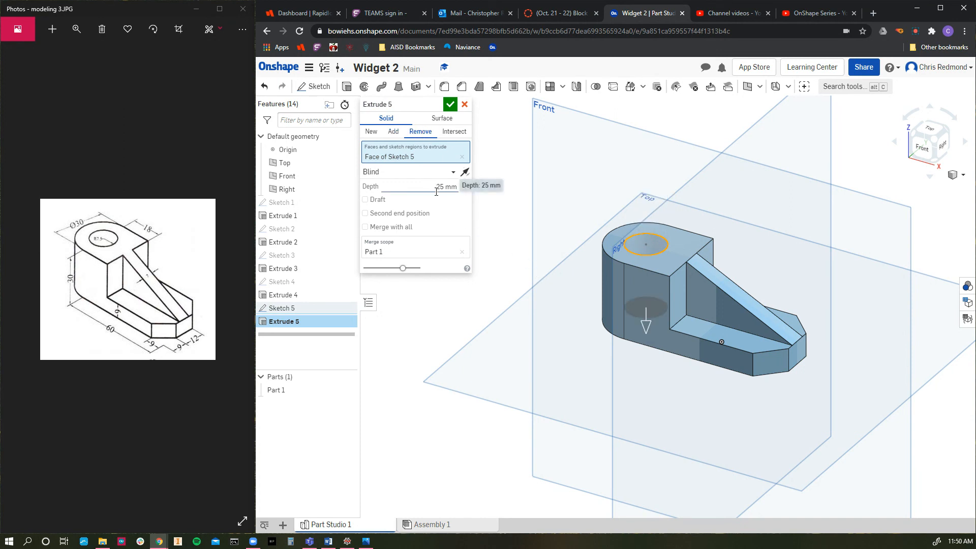
left_click(443, 171)
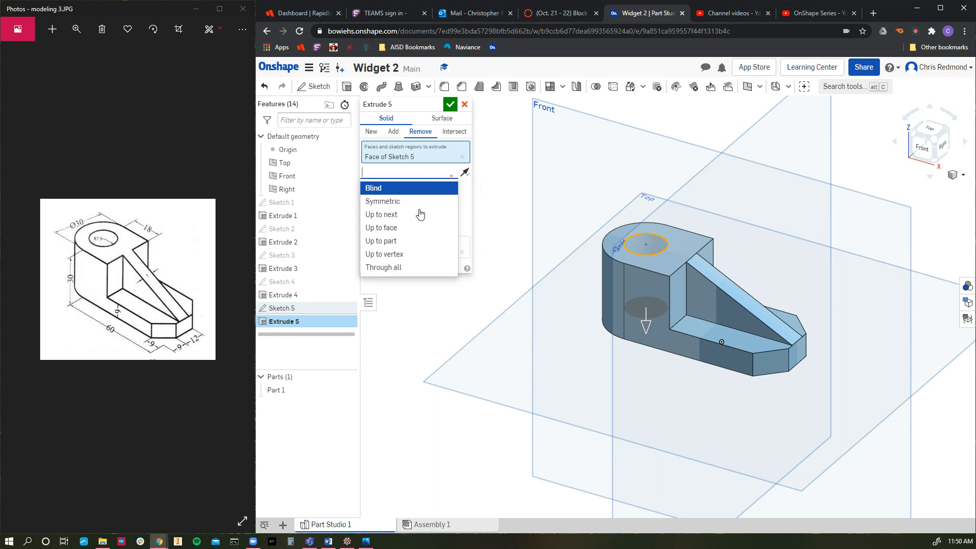
left_click(389, 267)
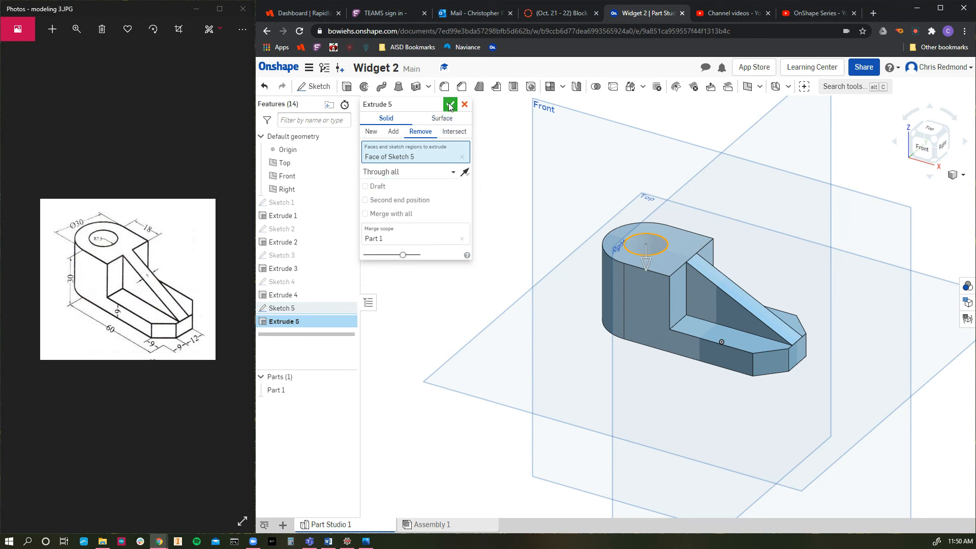
left_click(449, 104)
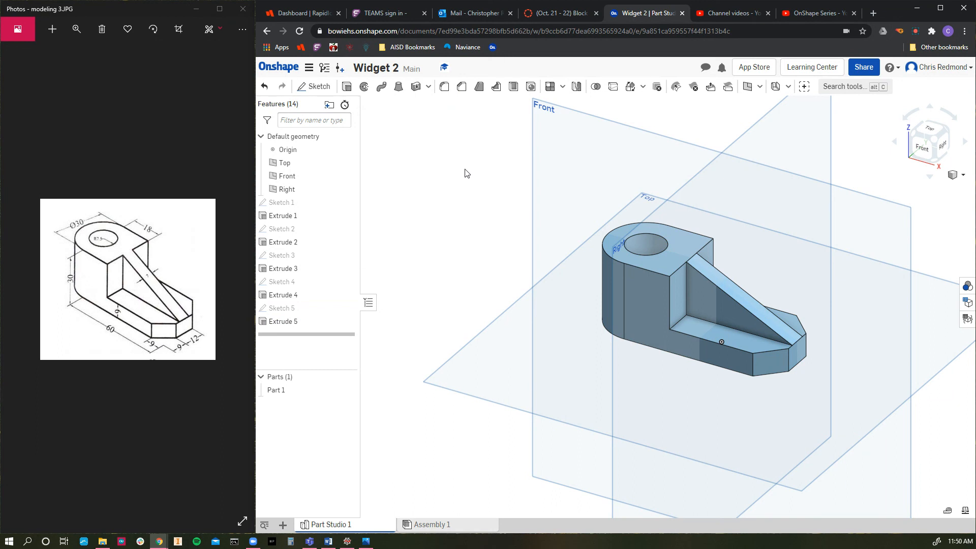